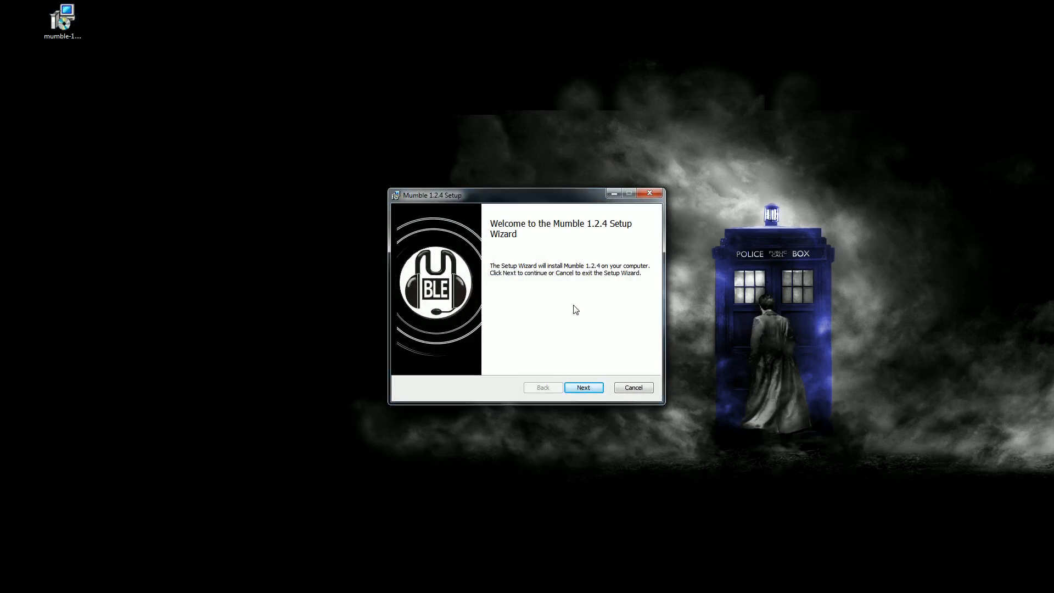
Step: Accept the licence agreement, keep the default feature selection and location, and start installing Mumble 1.2.4
click(581, 390)
click(435, 365)
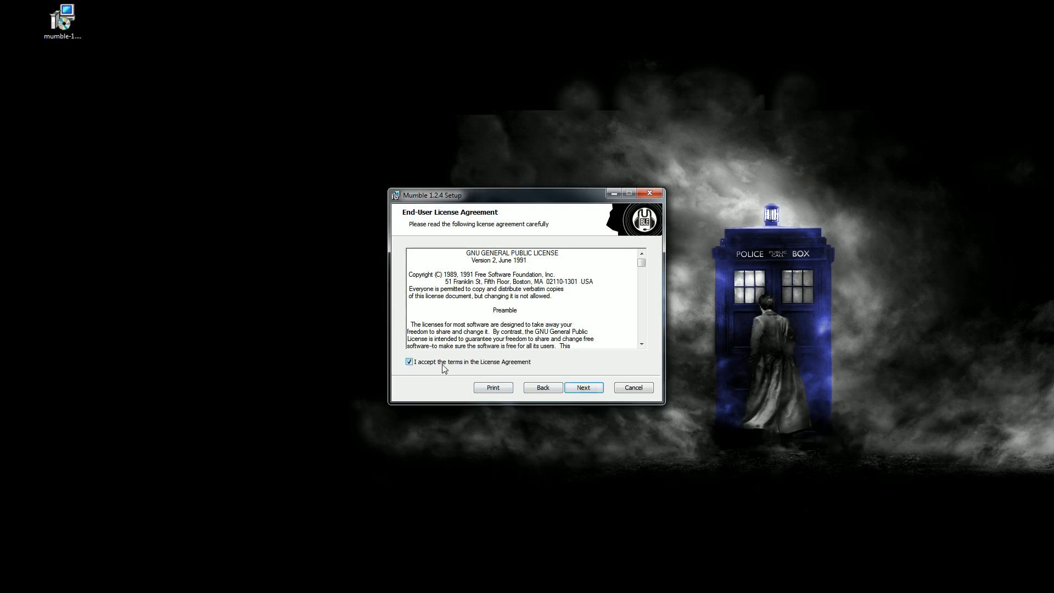
click(584, 389)
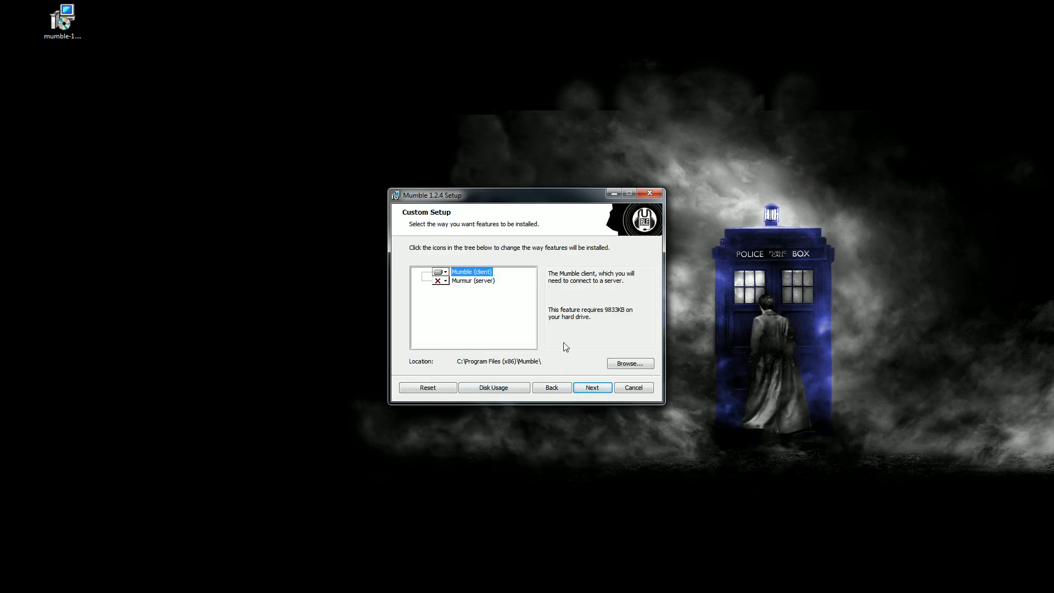
click(593, 387)
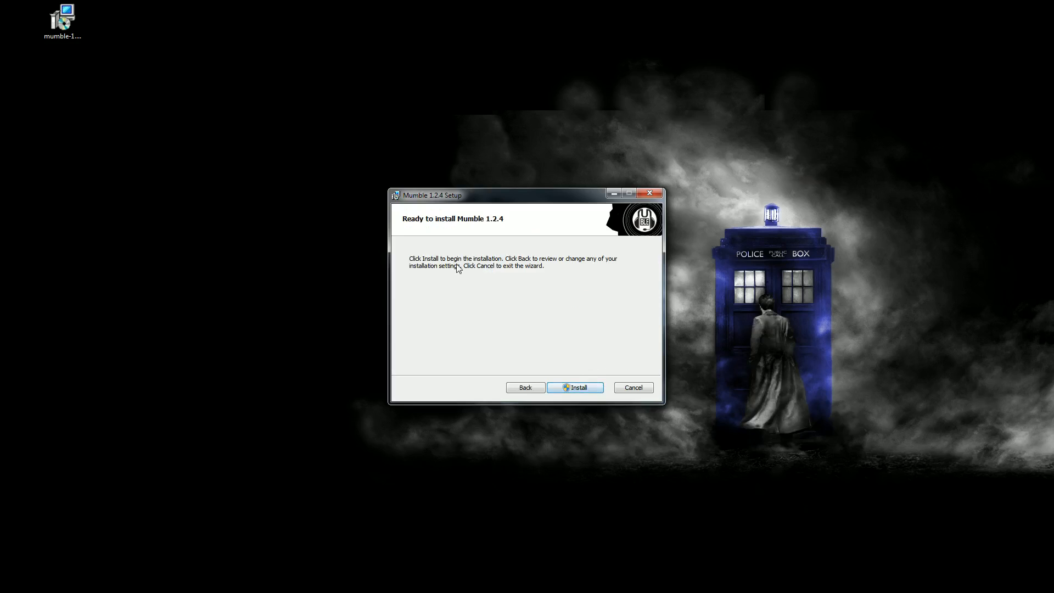
click(576, 387)
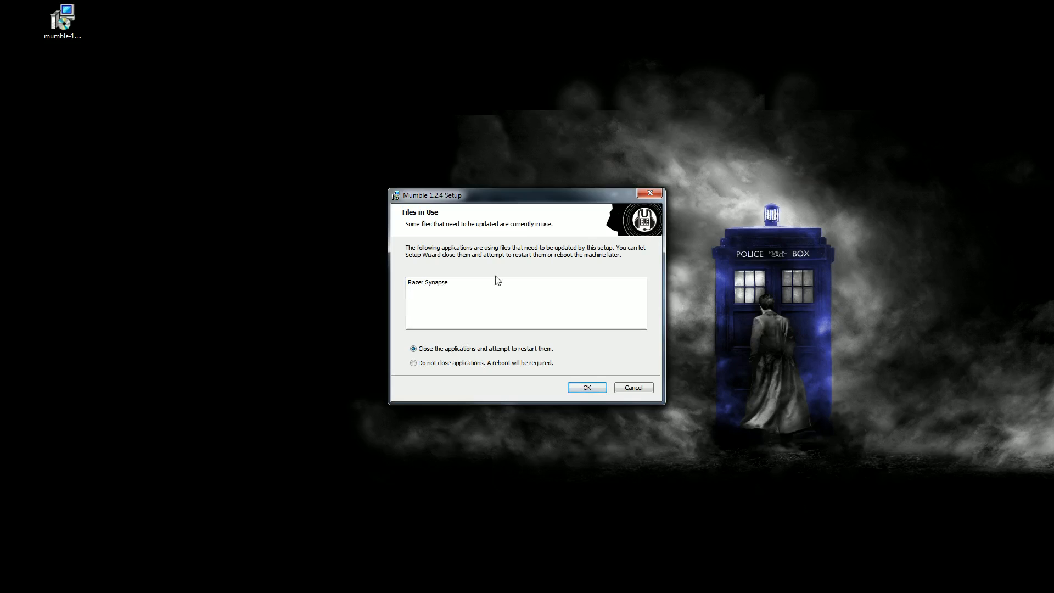
Step: Let setup close and restart the applications using its files, and finish the wizard with Start Mumble enabled
drag(497, 195, 805, 179)
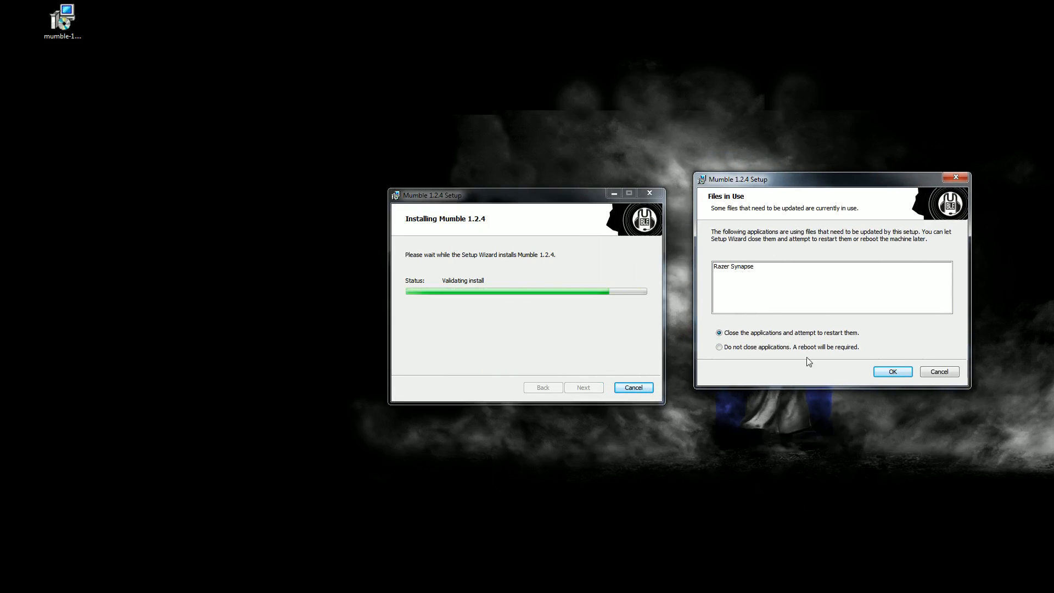
click(719, 347)
click(718, 332)
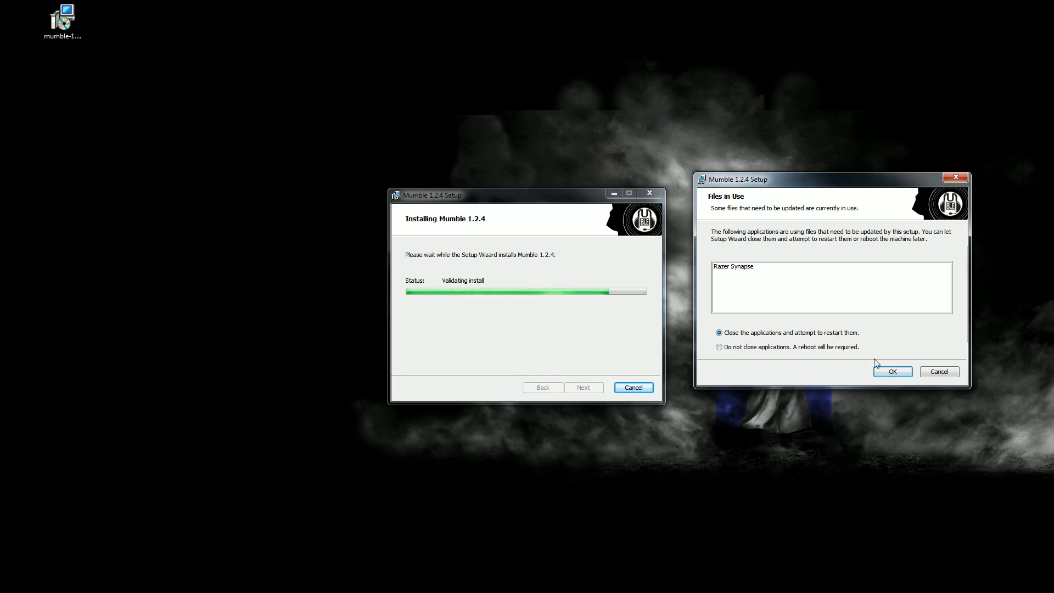
click(892, 371)
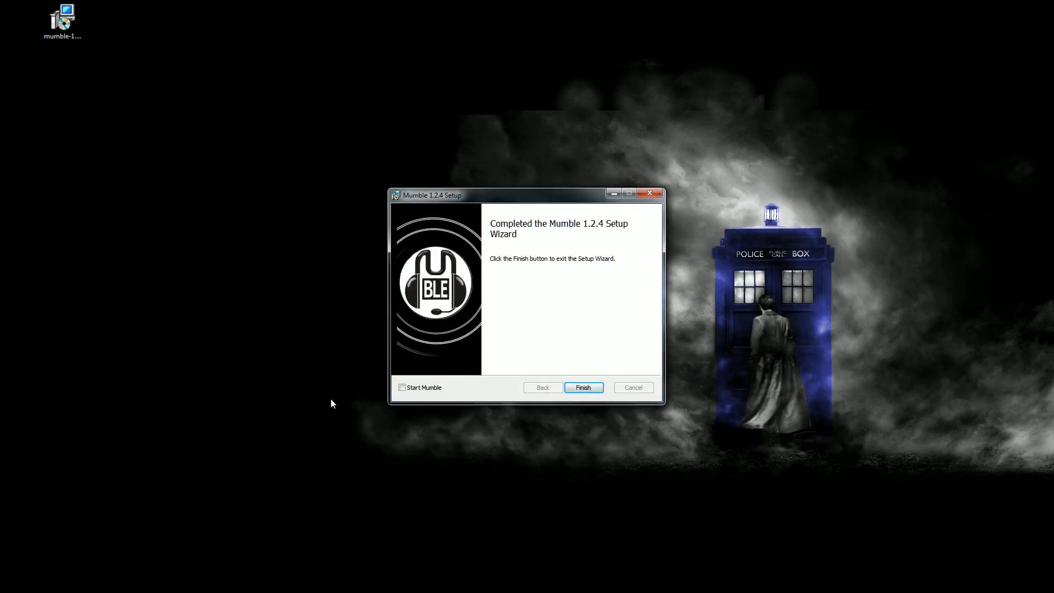
click(406, 392)
click(585, 388)
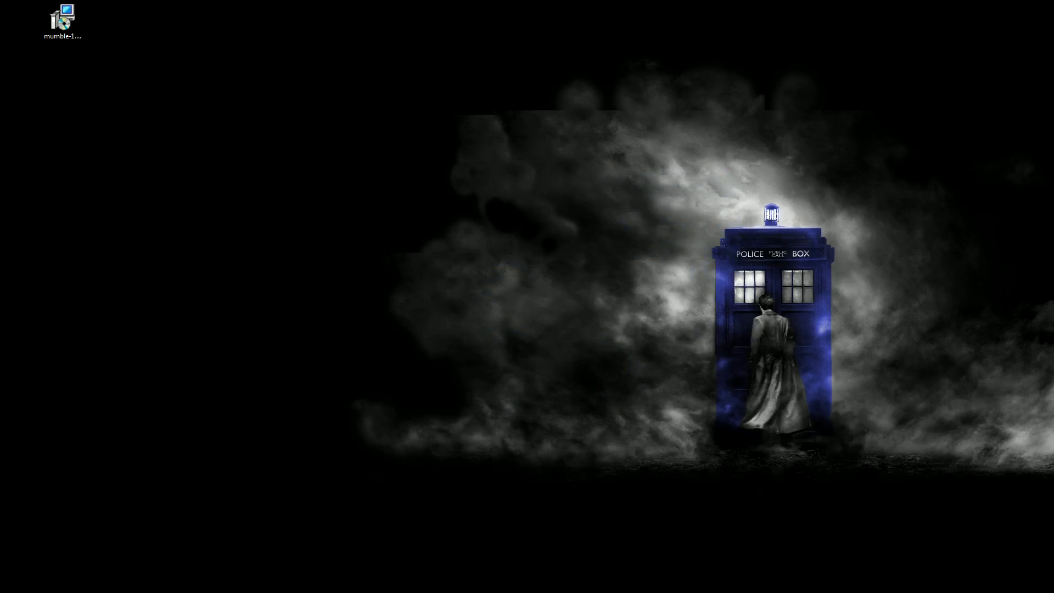
Step: Disconnect from the current Mumble server and open the server connection list
click(343, 75)
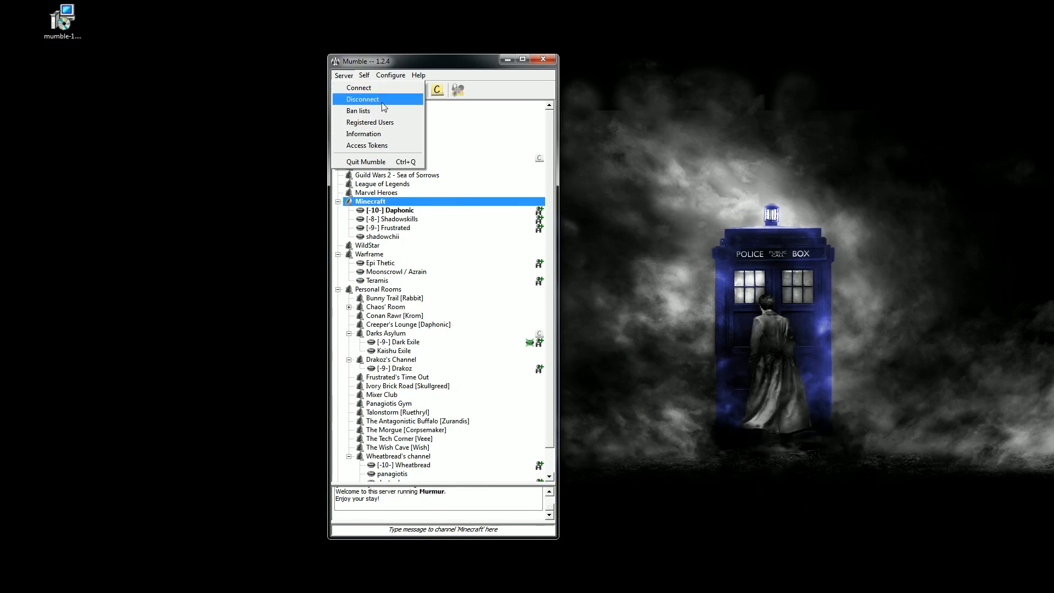
click(373, 102)
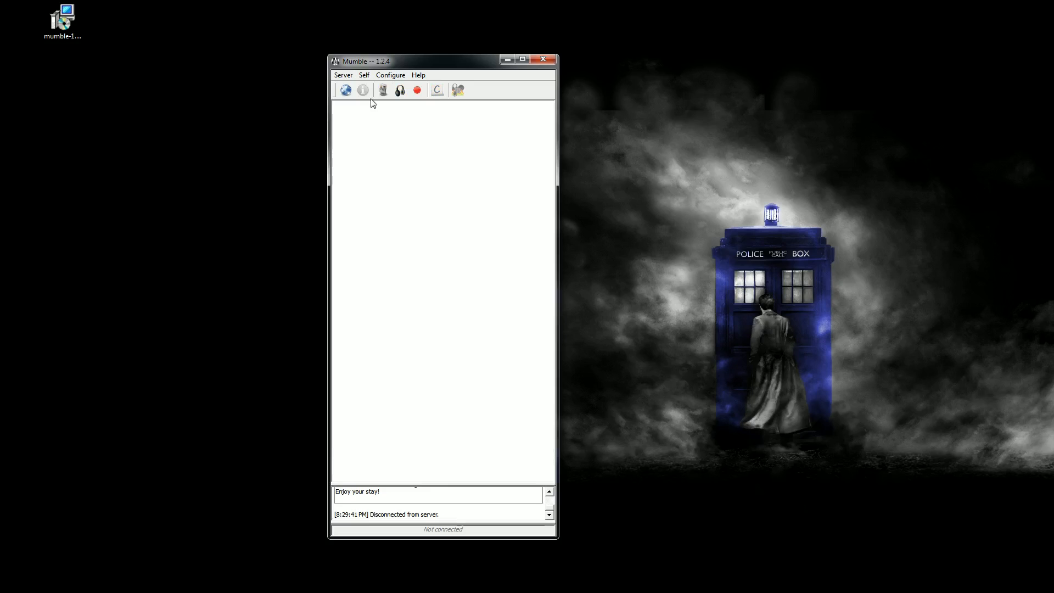
click(343, 75)
mouse_move(364, 75)
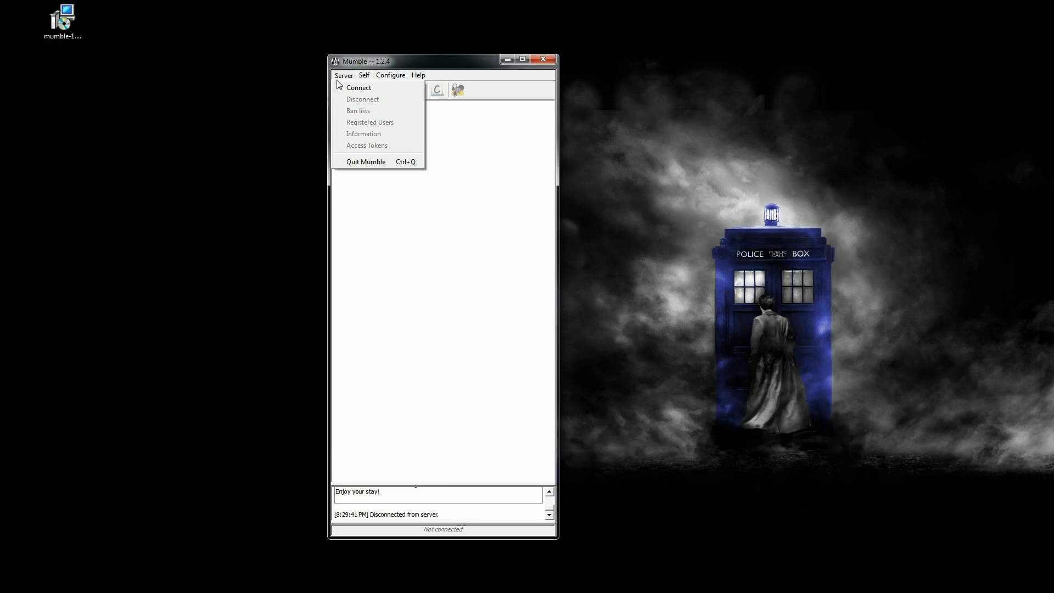
click(360, 92)
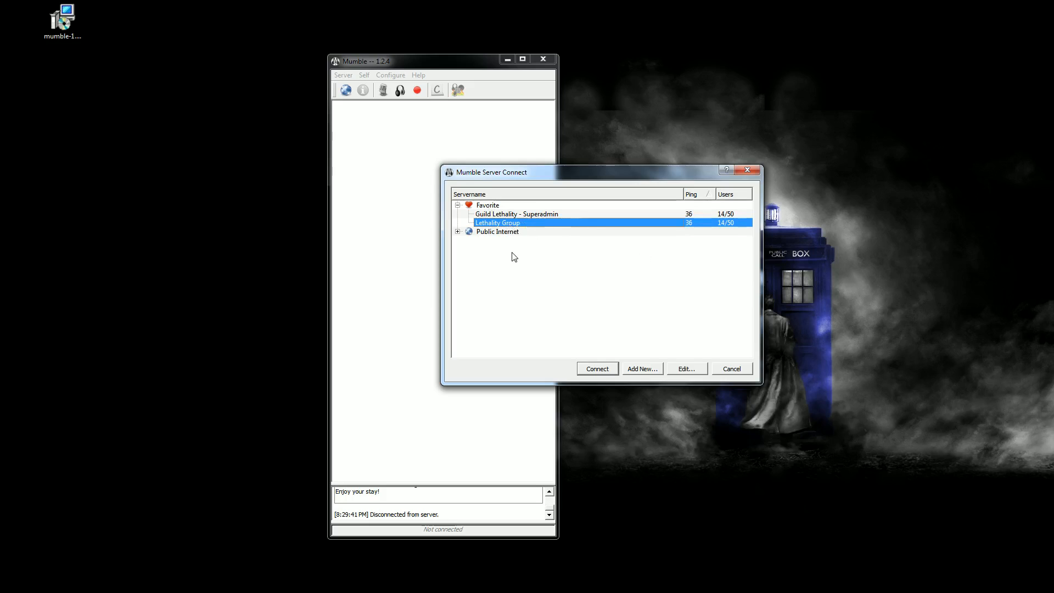
Step: Create a new server entry labelled Lethality Group with address mumble.lethalitygroup.com and port 64883
click(643, 369)
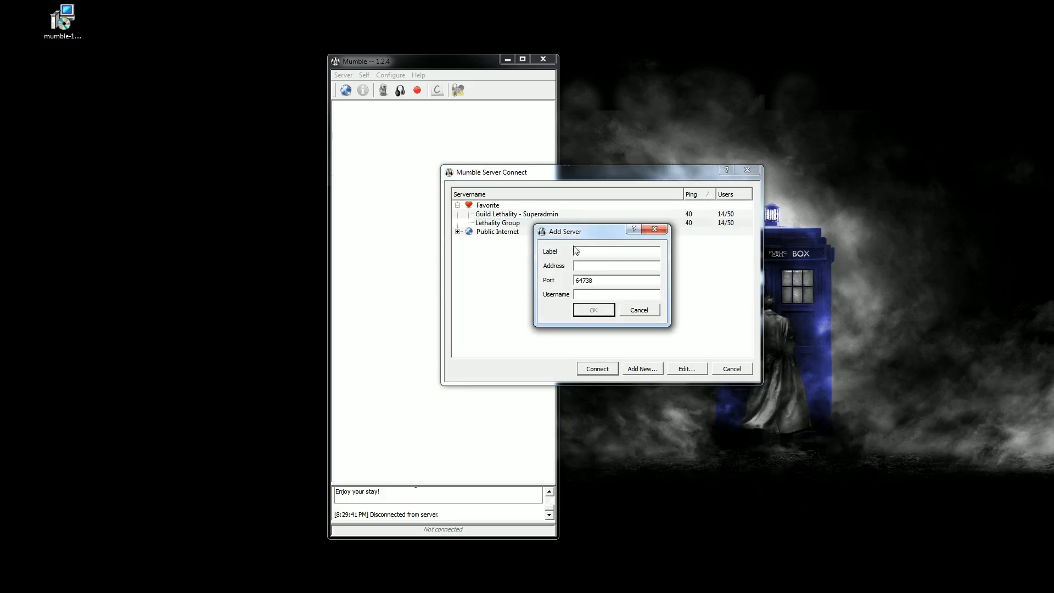
text(Lethality Group)
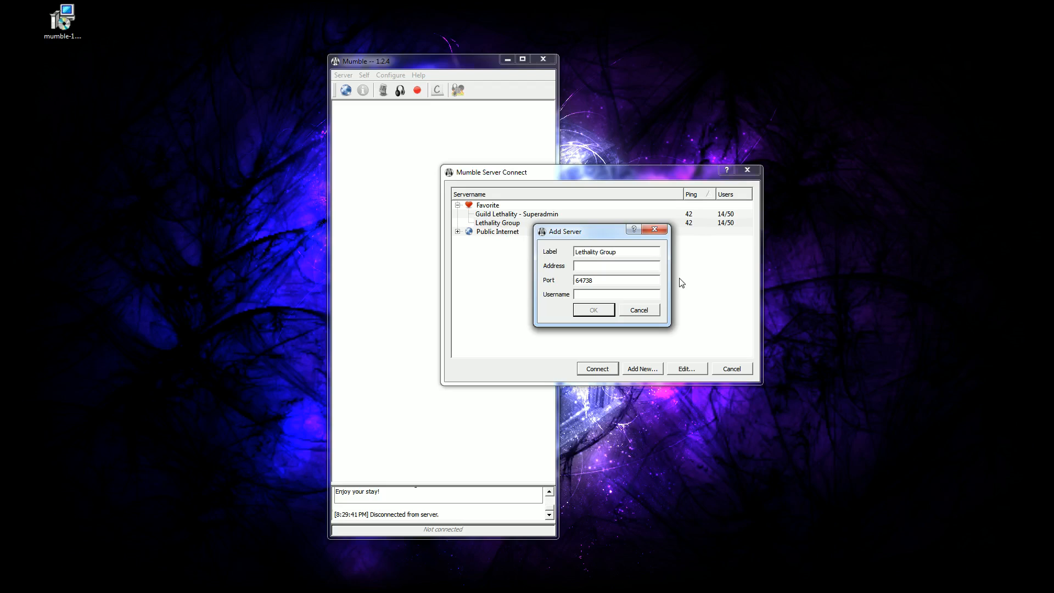
text(www)
key(BackSpace)
key(BackSpace)
key(BackSpace)
text(mumble.lethalitygroup)
key(Tab)
text(6488)
key(BackSpace)
key(BackSpace)
text(84883)
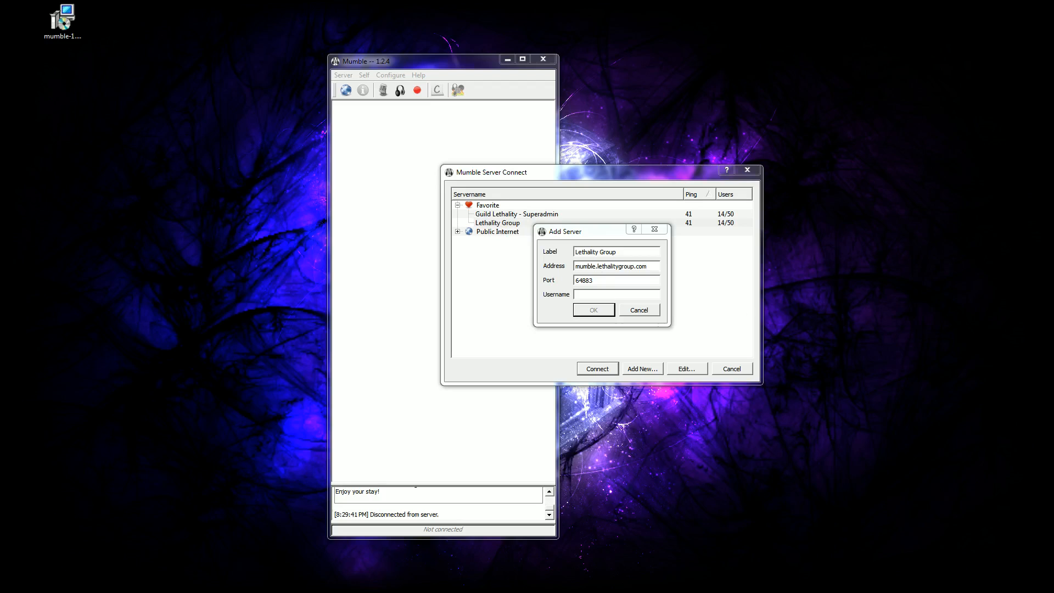
Step: Enter CharlieHorse as the username and save the new server entry
double_click(594, 281)
click(596, 280)
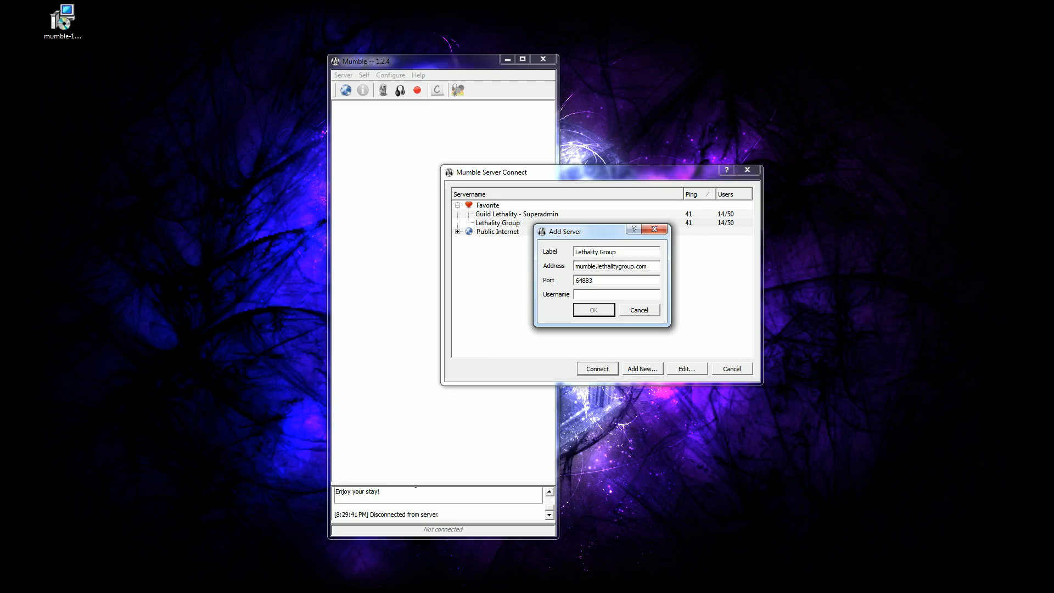
text(CharlieHar)
key(Return)
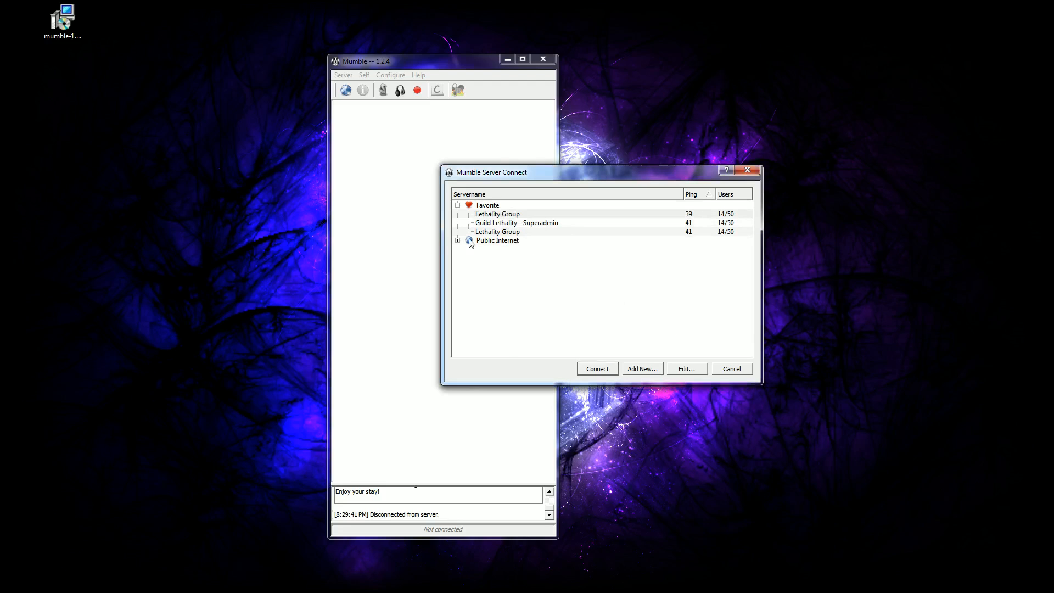
right_click(511, 215)
click(537, 222)
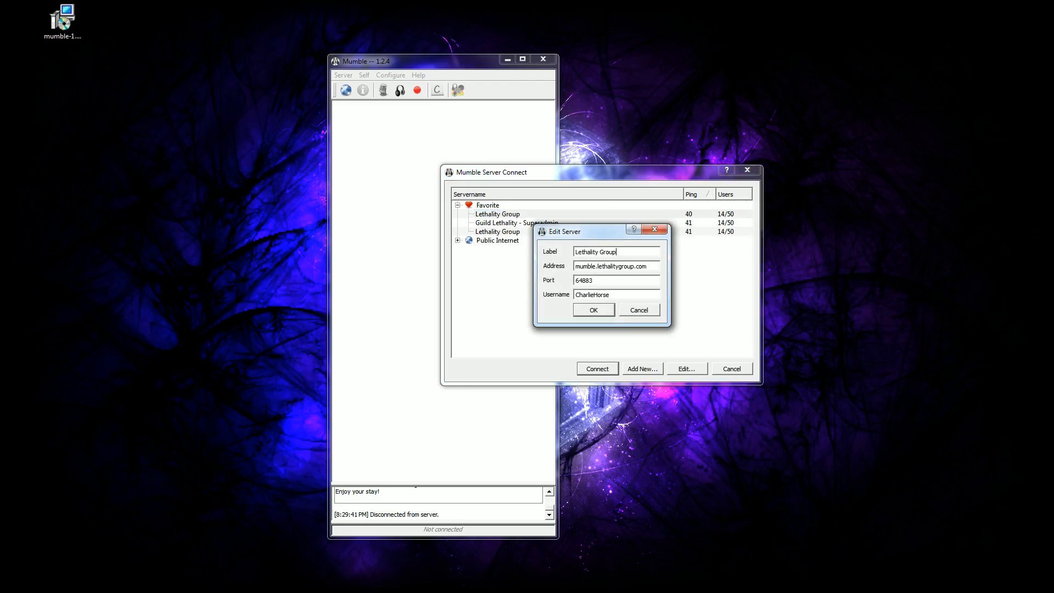
double_click(595, 295)
text(Daohonic)
key(BackSpace)
key(BackSpace)
key(BackSpace)
key(BackSpace)
key(BackSpace)
key(BackSpace)
key(BackSpace)
text(Shado)
key(BackSpace)
key(BackSpace)
key(BackSpace)
key(BackSpace)
key(BackSpace)
key(BackSpace)
key(BackSpace)
key(BackSpace)
key(BackSpace)
key(BackSpace)
key(BackSpace)
click(656, 311)
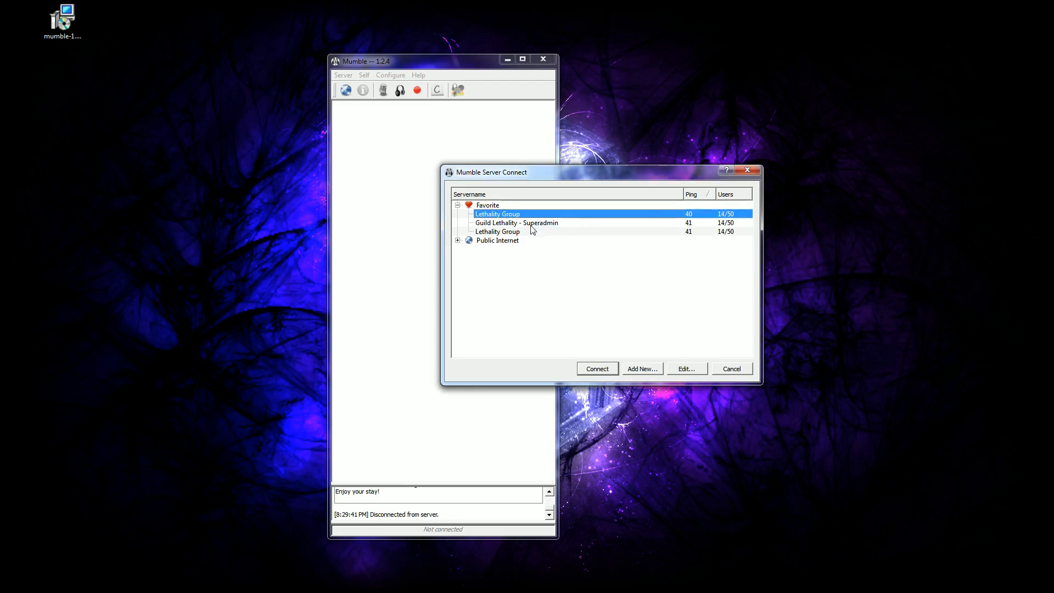
Step: Connect to the previously saved Lethality Group server, the last favorite, and join the Guild Lounge channel
click(498, 233)
click(595, 371)
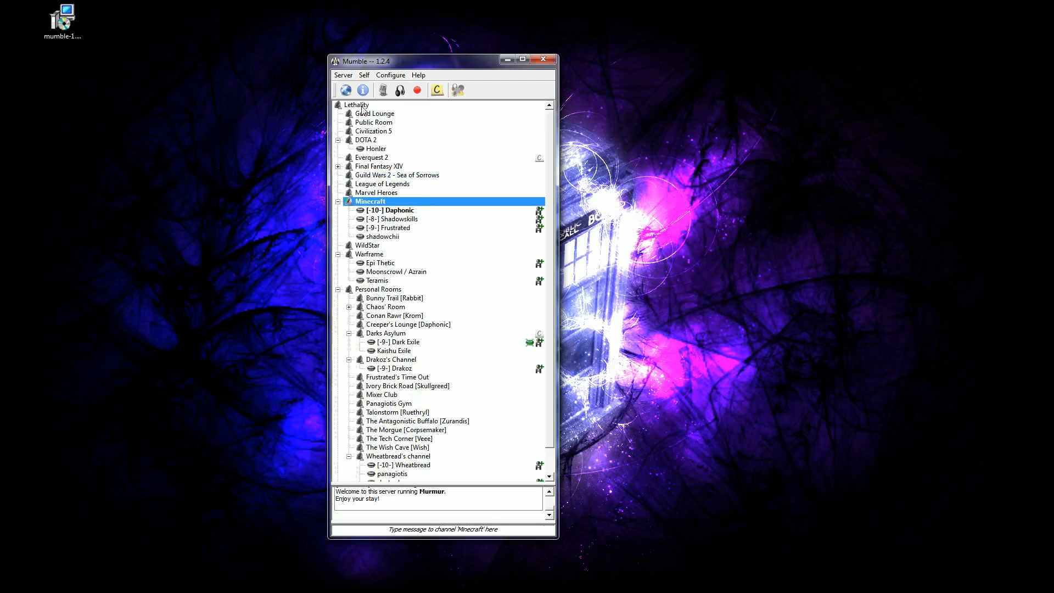
click(379, 115)
double_click(378, 115)
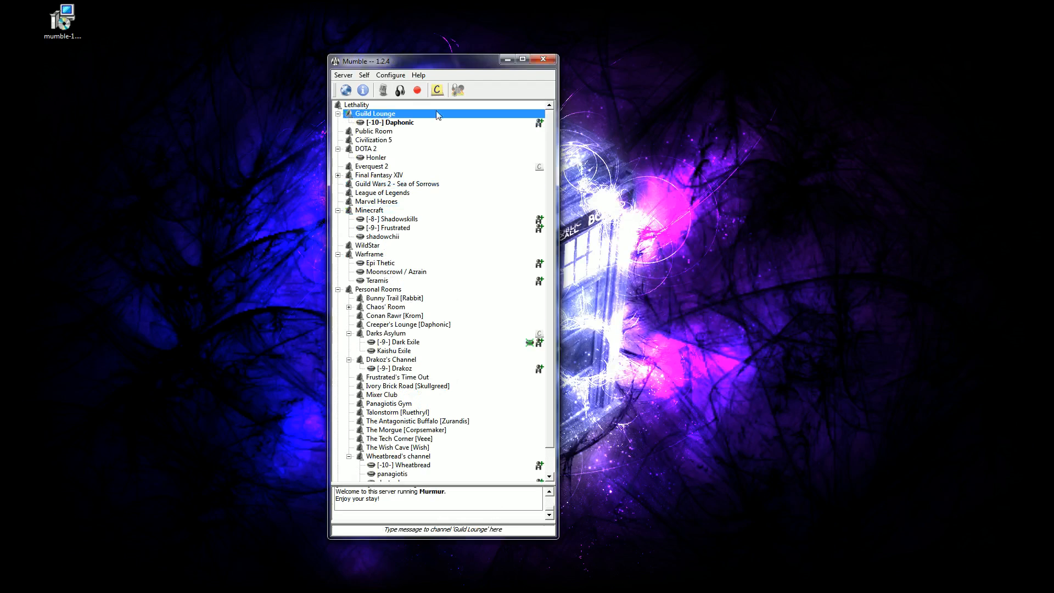
click(391, 75)
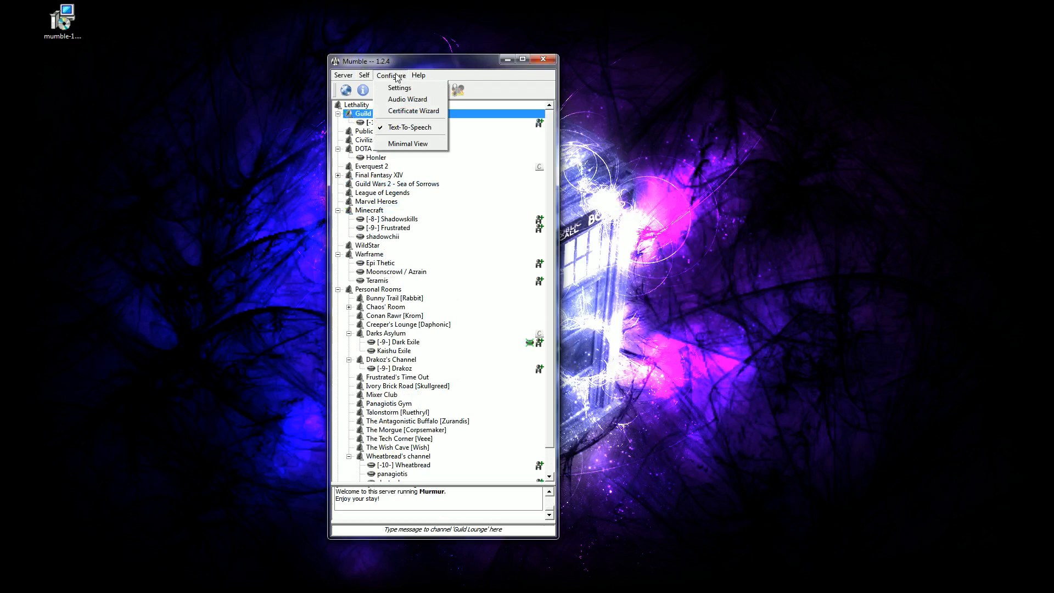
click(425, 102)
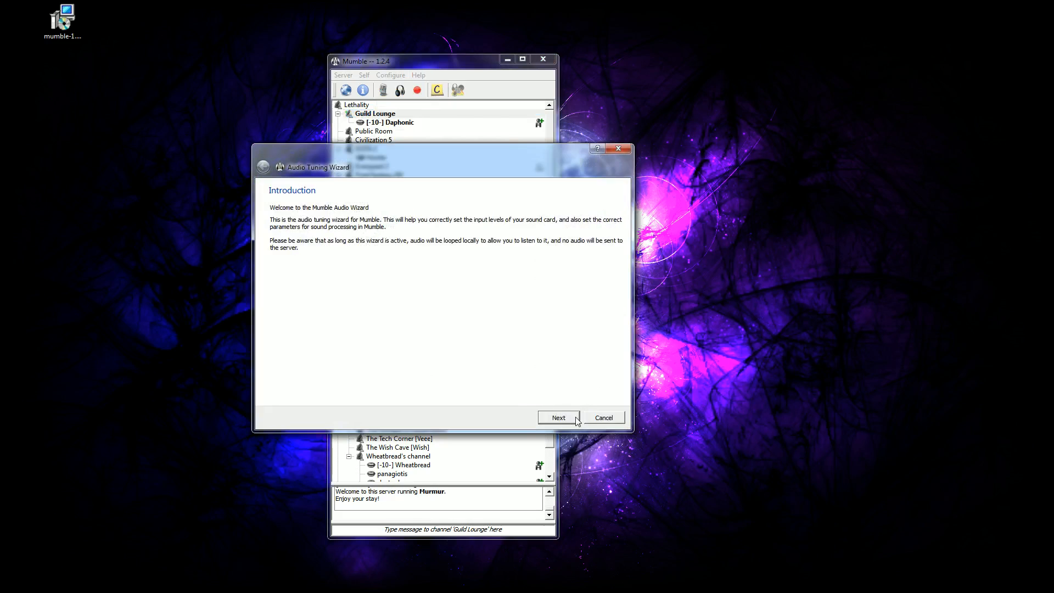
click(571, 419)
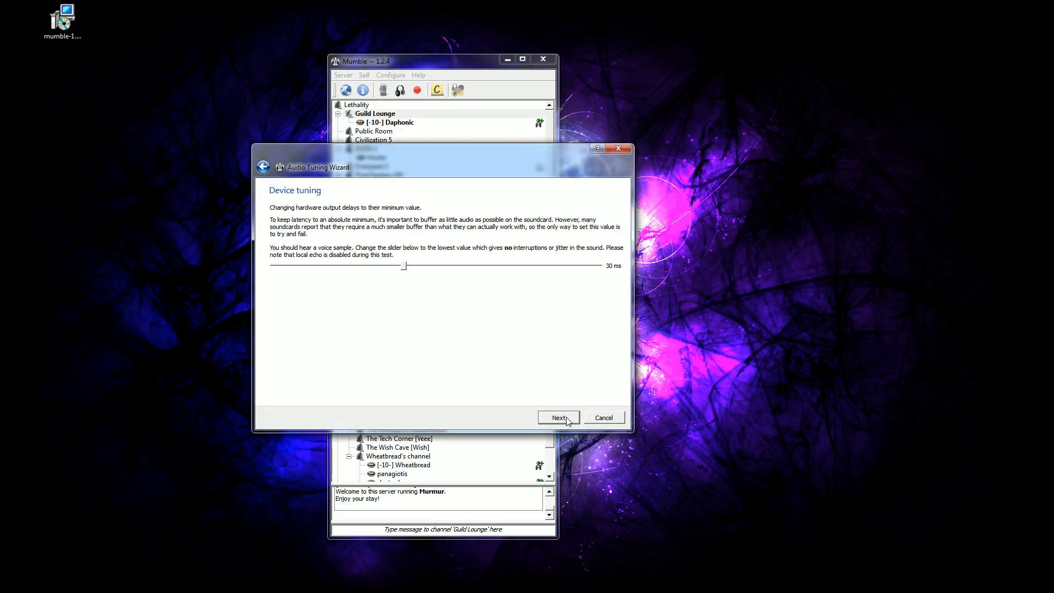
click(610, 421)
click(391, 76)
click(399, 88)
click(902, 228)
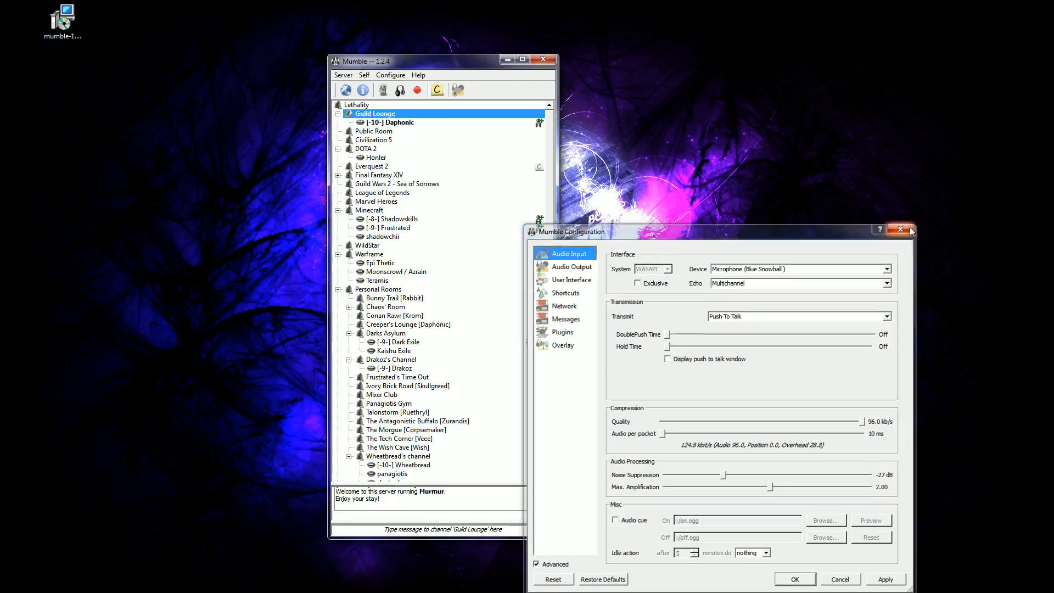
Step: Start the Audio Wizard and accept the Blue Snowball microphone and Realtek speakers with positional audio and attenuation enabled
click(390, 76)
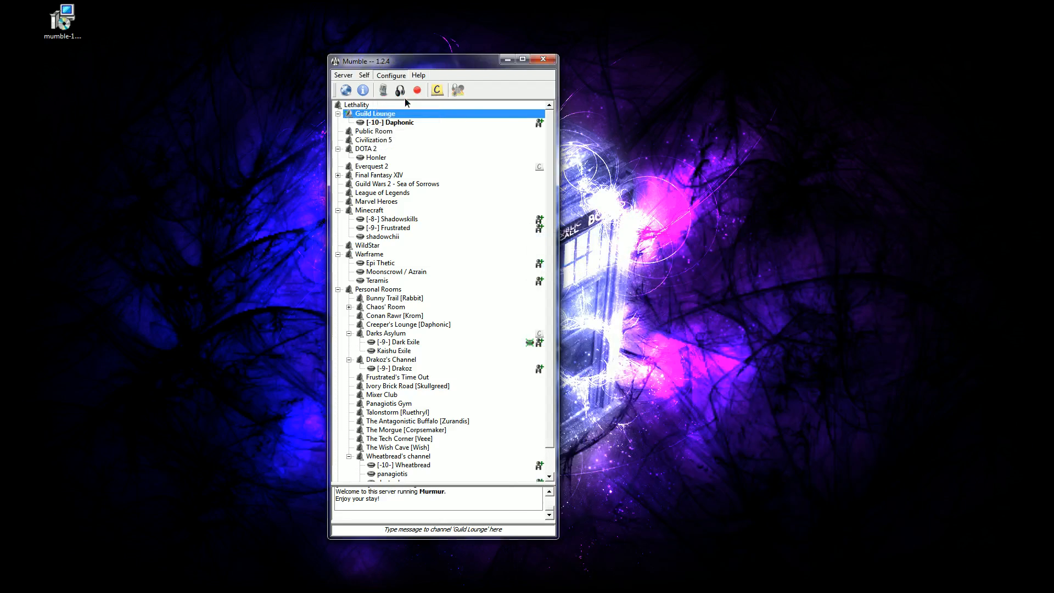
click(407, 100)
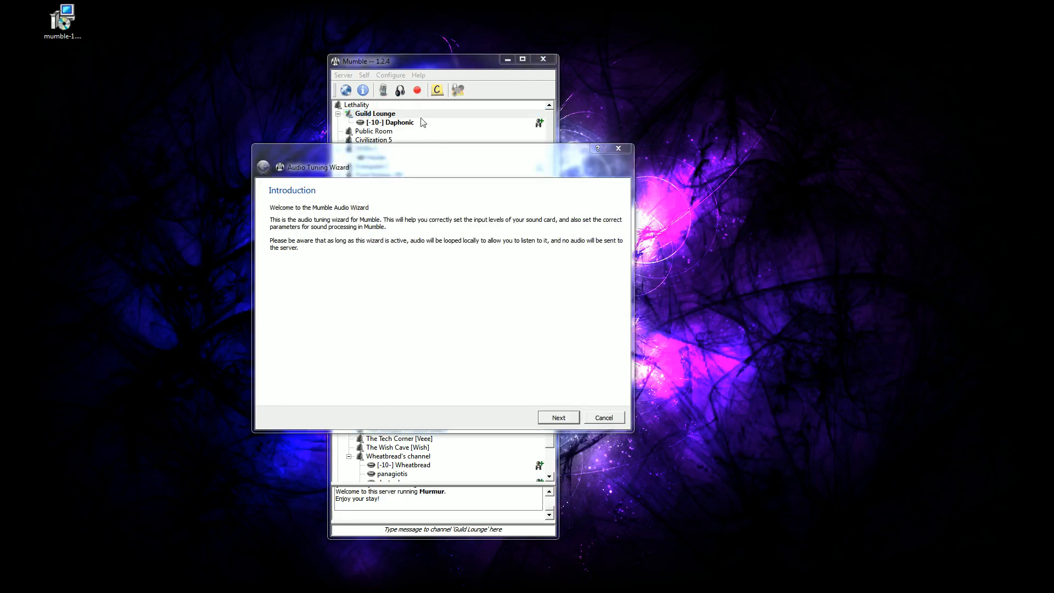
click(558, 418)
drag(421, 158, 420, 109)
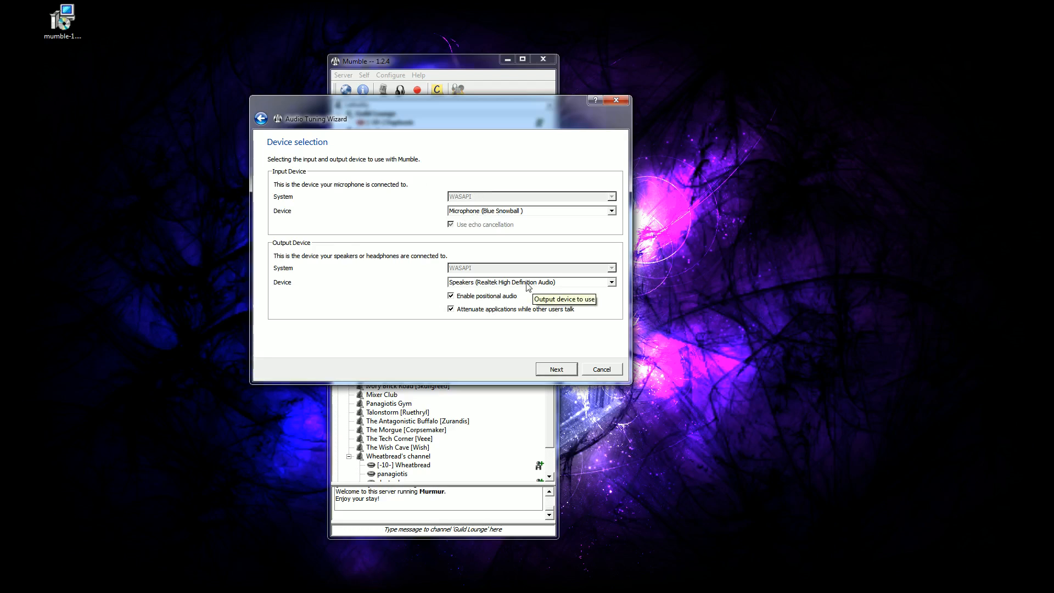
click(451, 296)
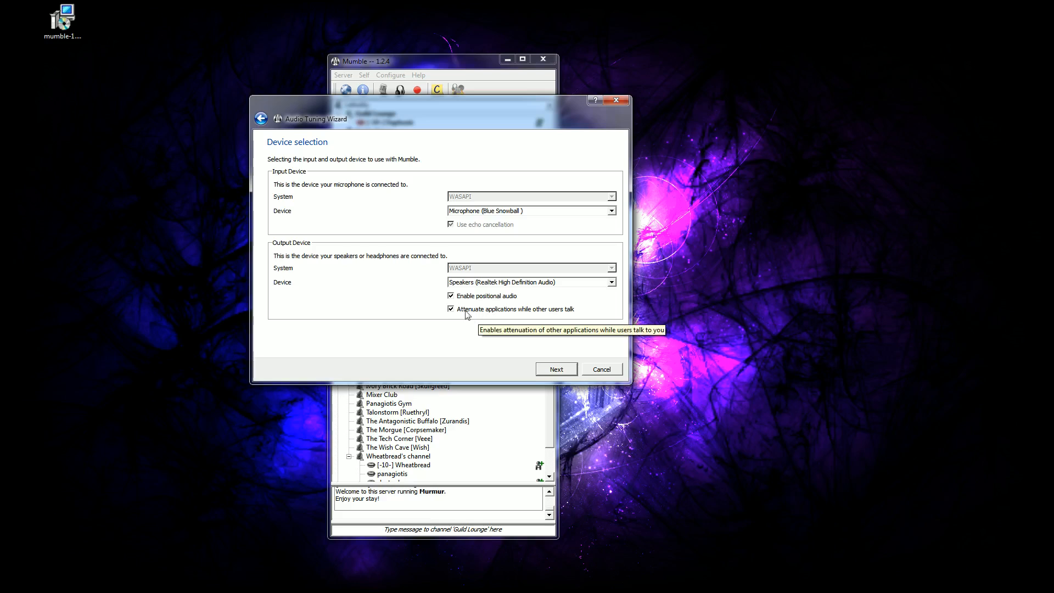
click(547, 367)
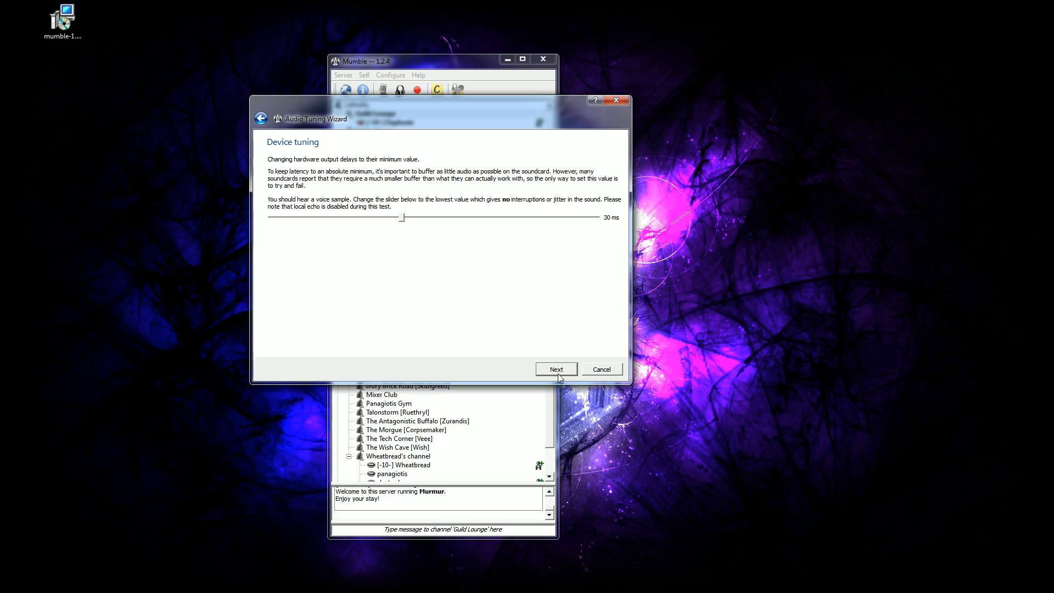
Step: Accept the 30 ms output delay and raise the quiet-speech threshold slightly in volume tuning
click(557, 369)
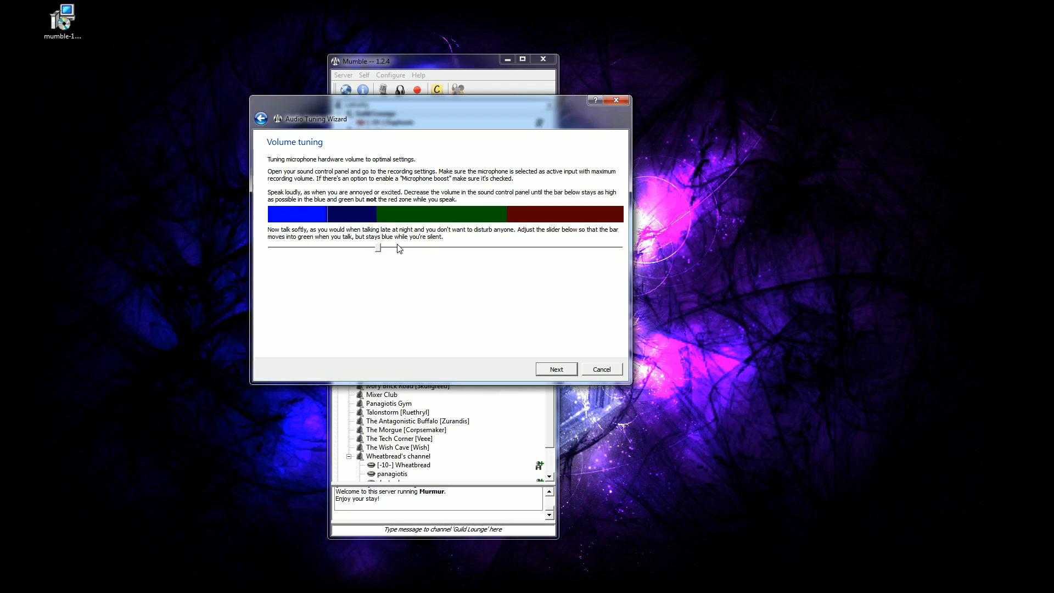
drag(377, 247, 386, 248)
click(556, 370)
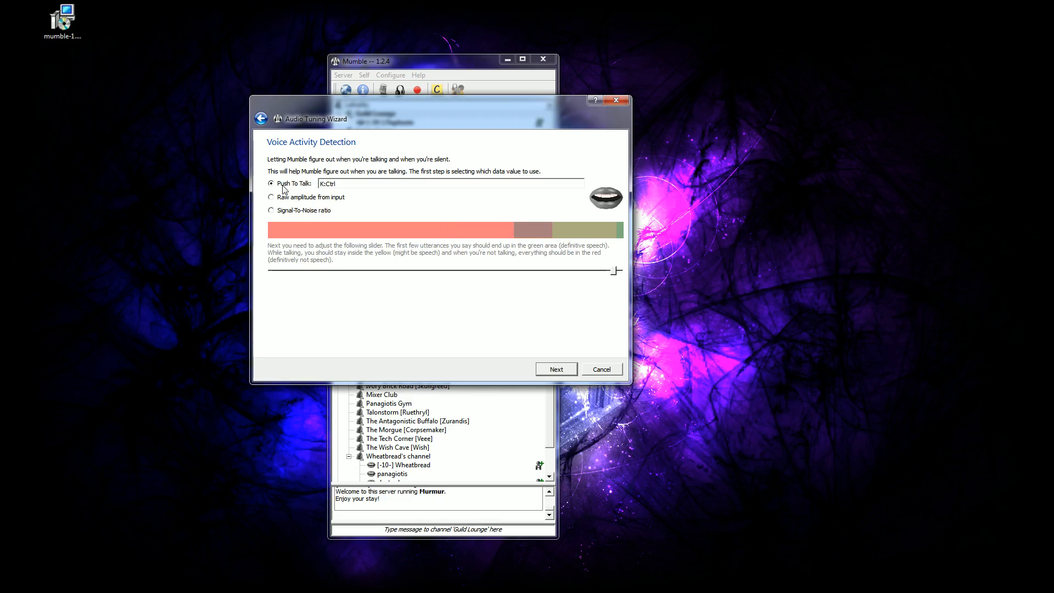
Step: Assign Ctrl as the Push To Talk shortcut and continue past voice activity detection
click(359, 184)
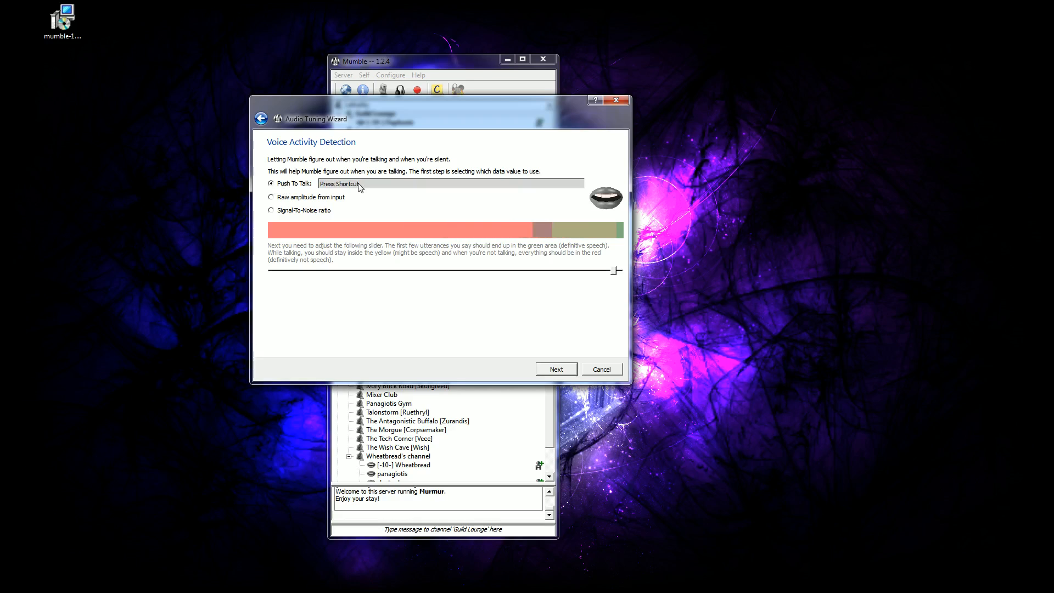
key(ctrl)
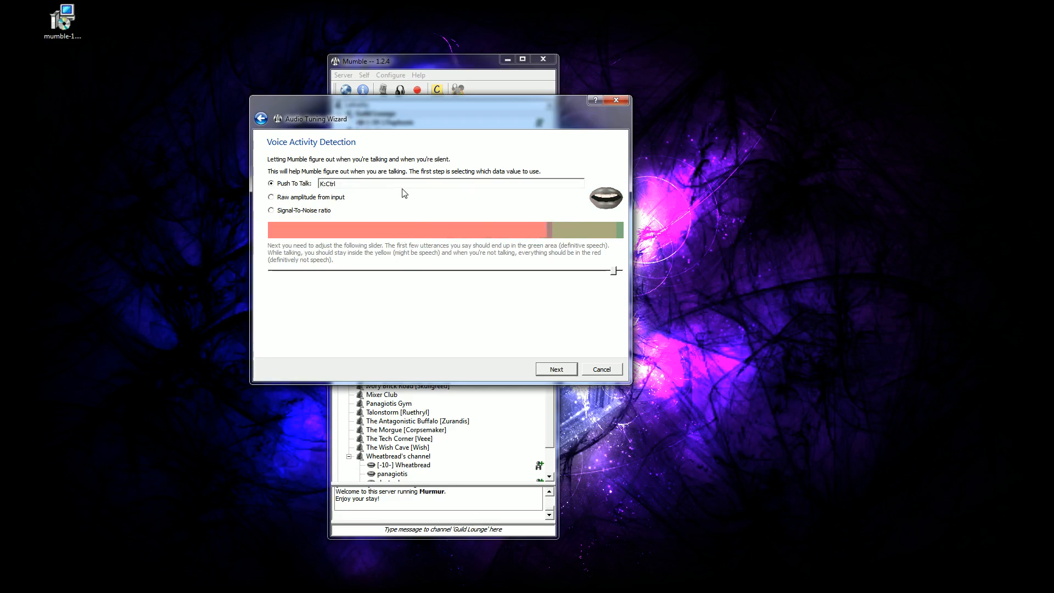
click(556, 369)
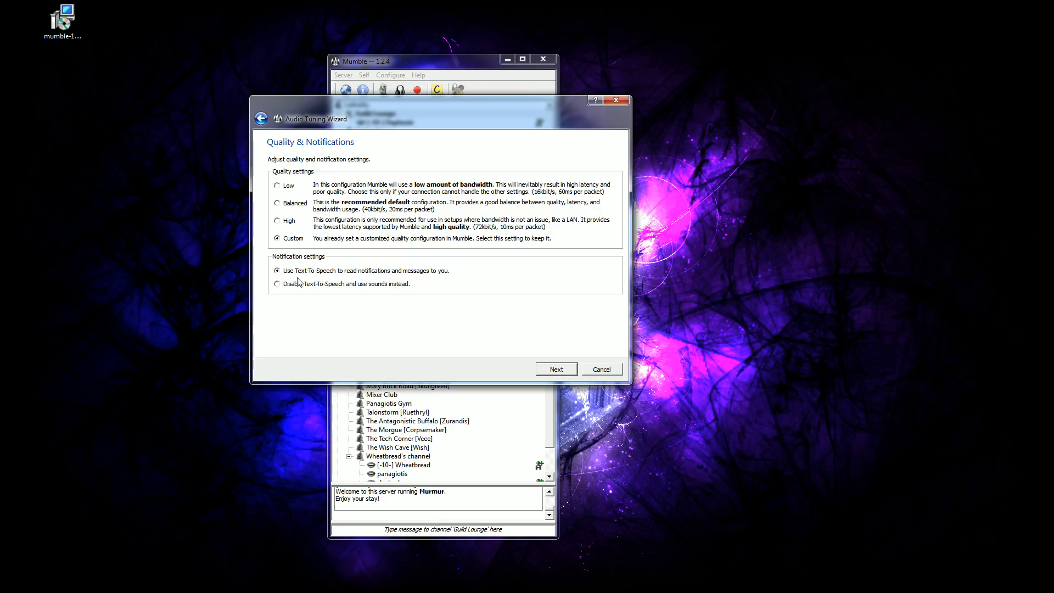
Step: Keep the Custom quality and Text-To-Speech settings, disable Use headphones for positional audio, and finish the Audio Wizard
click(555, 370)
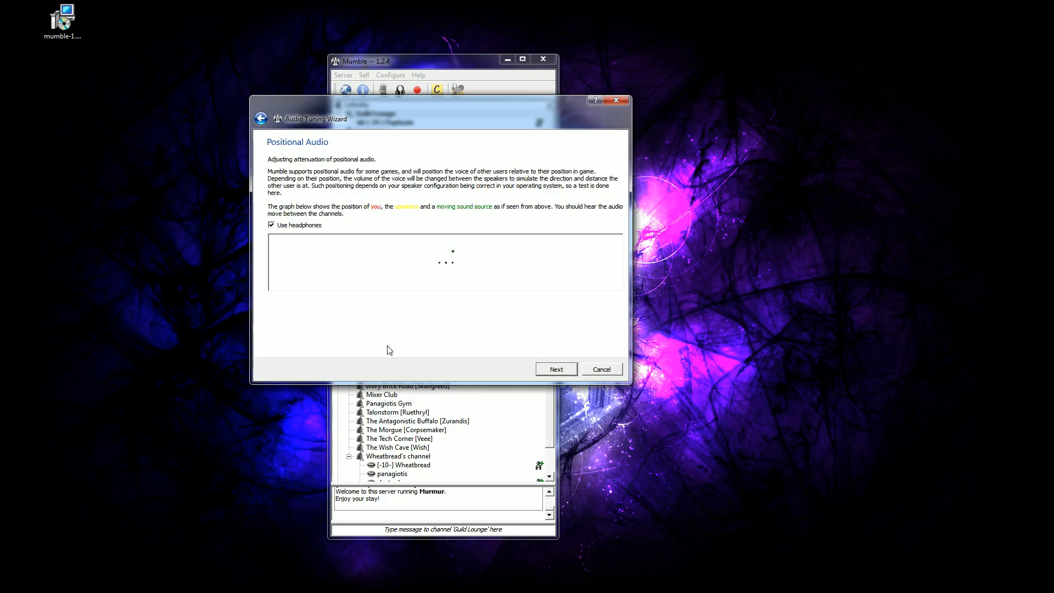
click(272, 225)
click(557, 369)
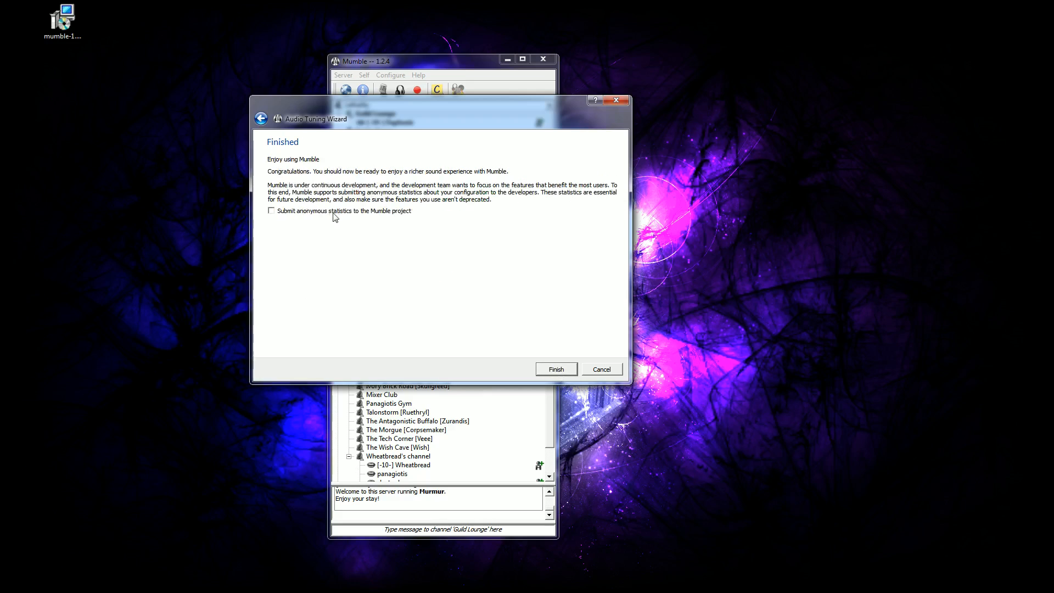
click(552, 372)
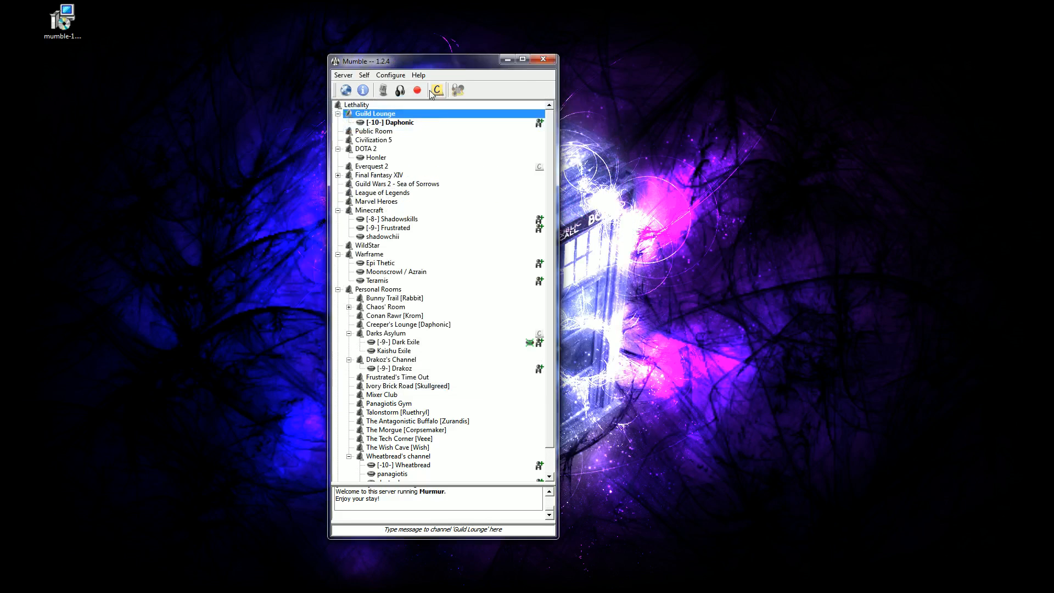
Step: Open the Overlay settings and shift the users' anchor dot slightly in the layout preview
click(391, 76)
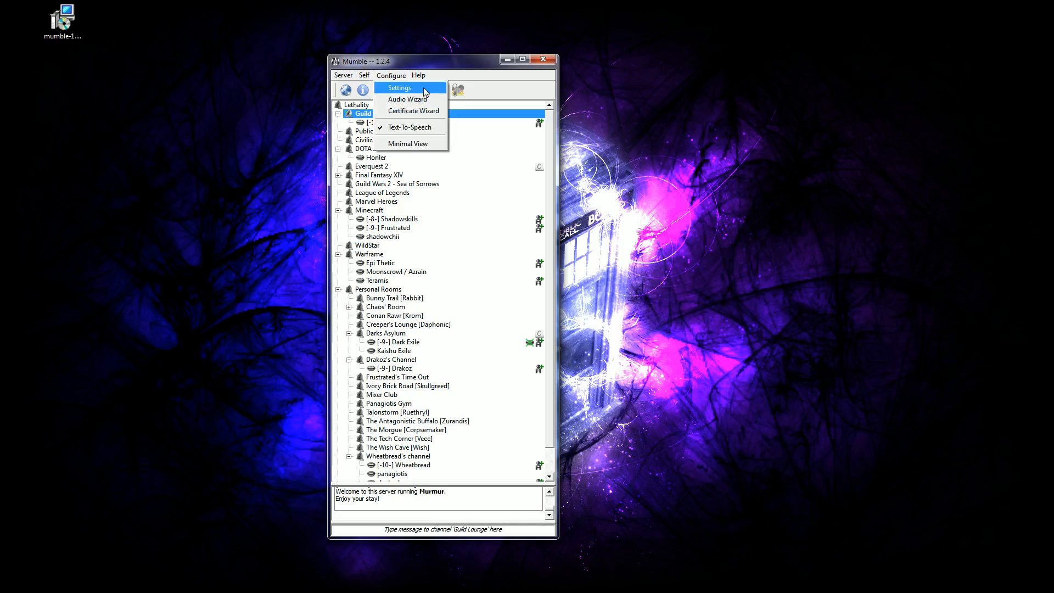
click(424, 88)
drag(729, 236, 783, 113)
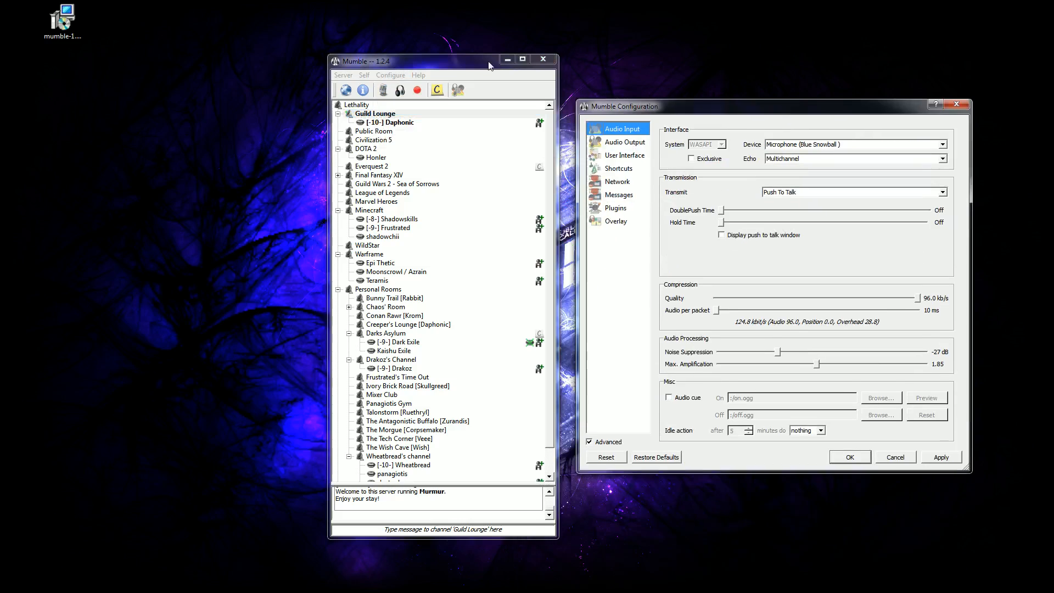
click(617, 222)
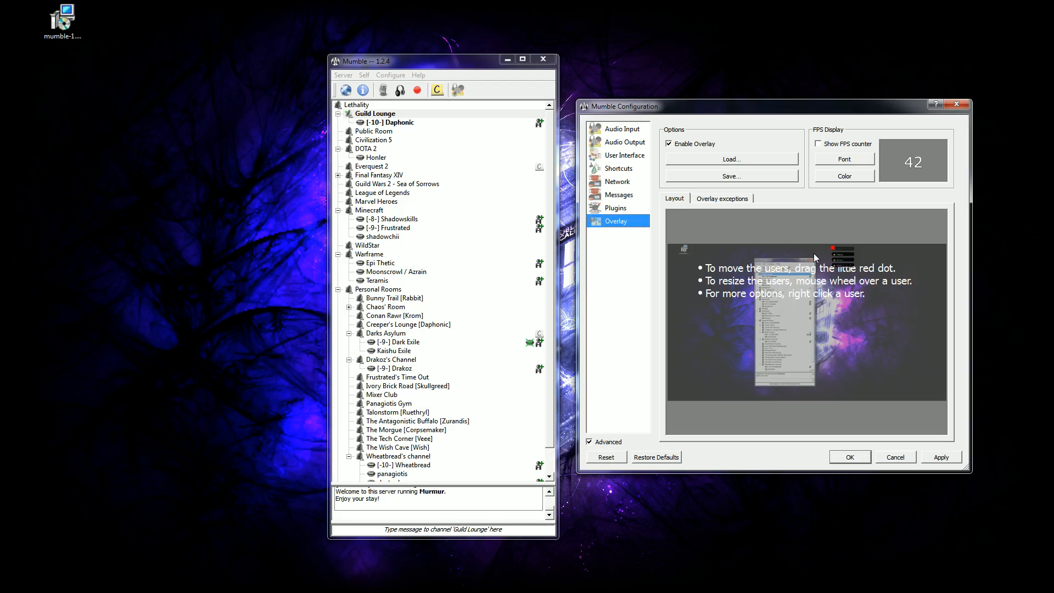
mouse_move(833, 250)
mouse_down()
mouse_move(835, 275)
mouse_move(851, 263)
mouse_move(840, 252)
mouse_up()
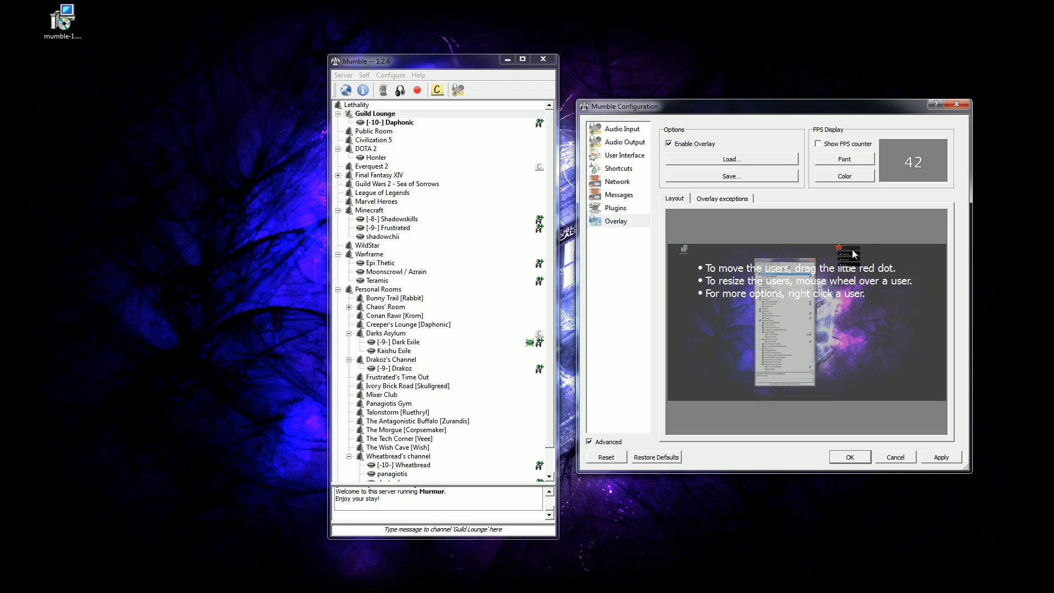
Step: Set the overlay's user filter to Talking and recently active
right_click(851, 249)
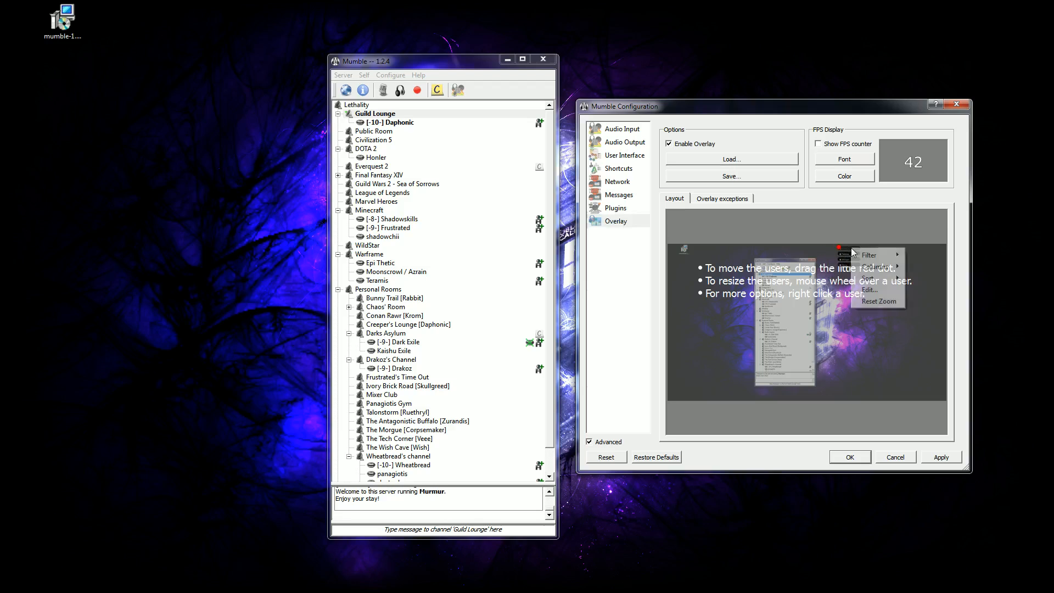
mouse_move(877, 257)
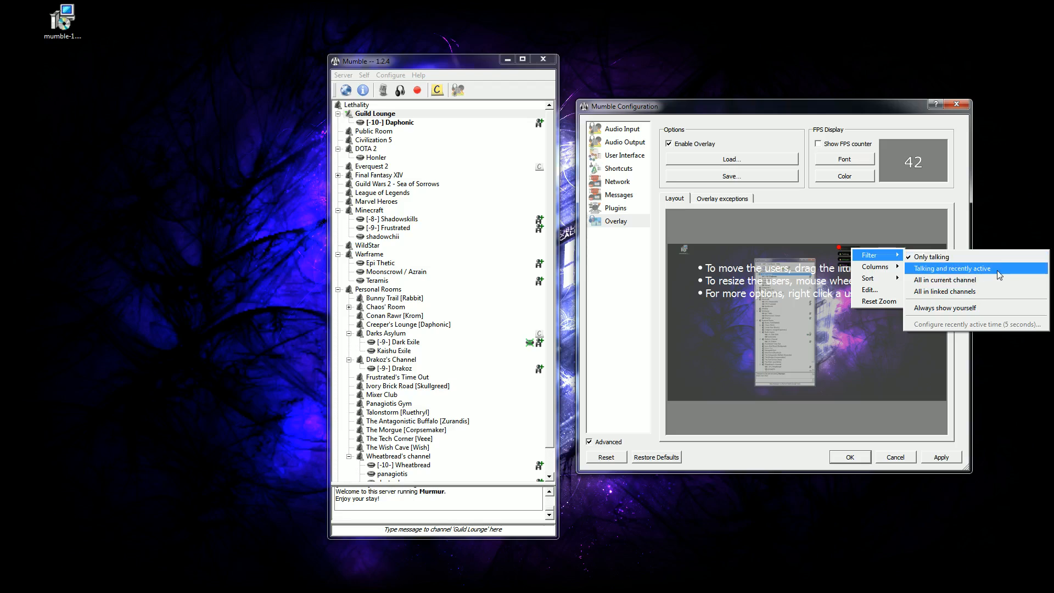
mouse_move(896, 279)
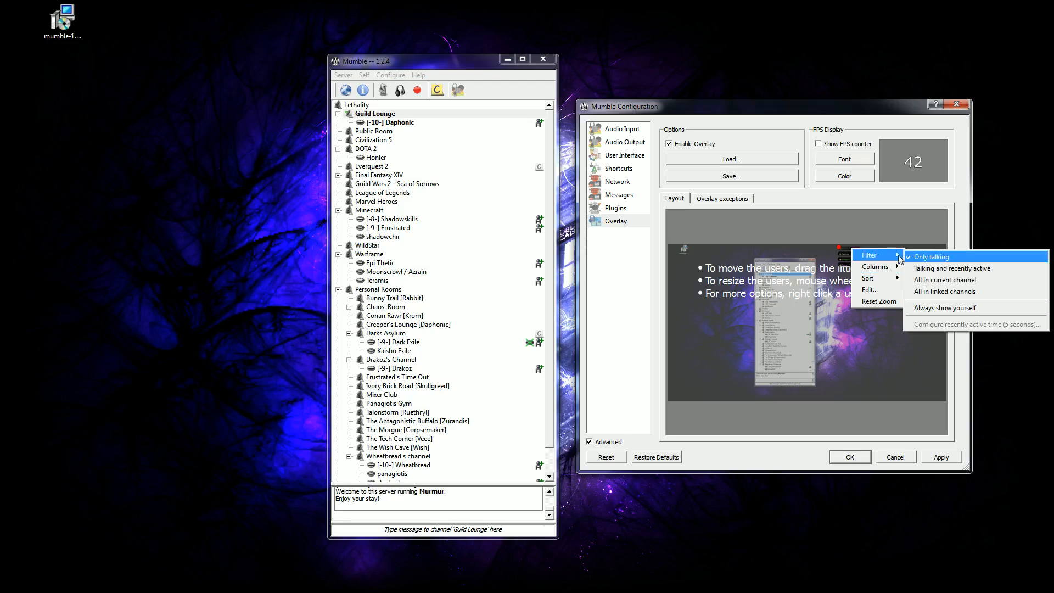
click(948, 270)
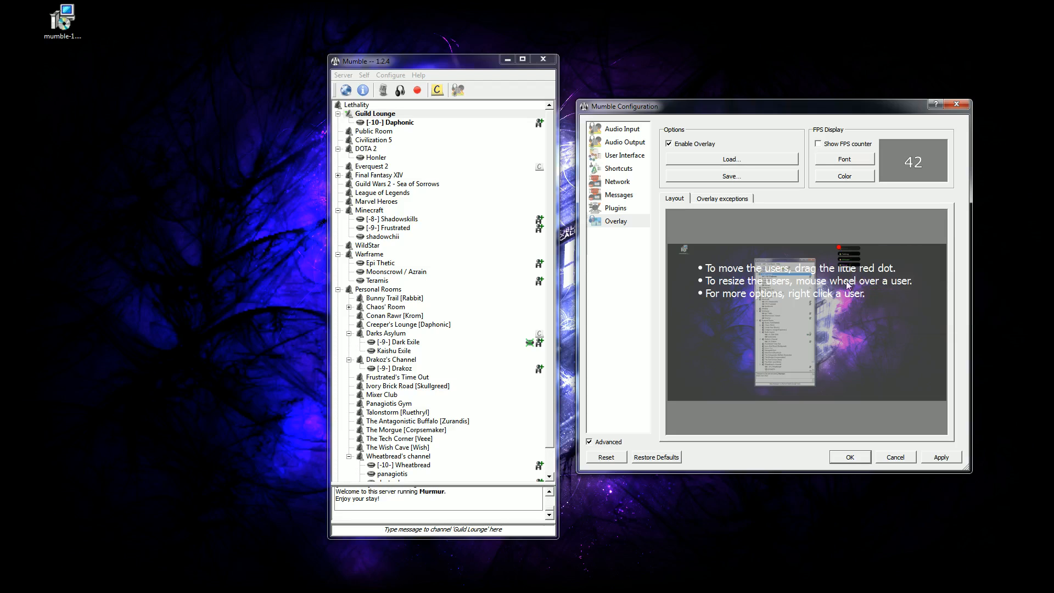
Step: Reposition the avatar for the Talking state in the Overlay Editor, resize the overlay users, and apply the overlay settings
right_click(855, 250)
mouse_move(878, 254)
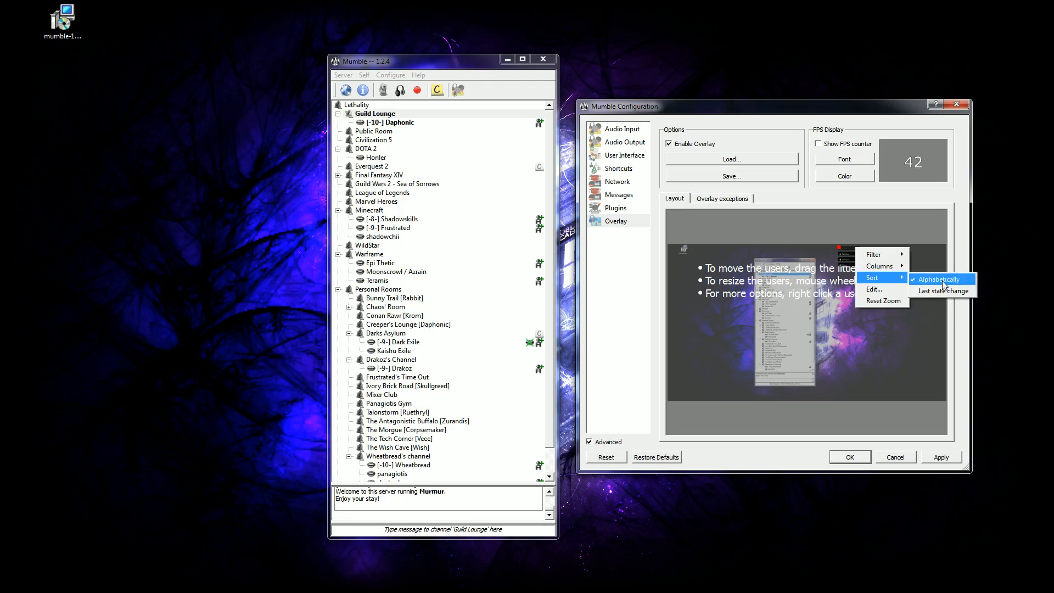
click(885, 292)
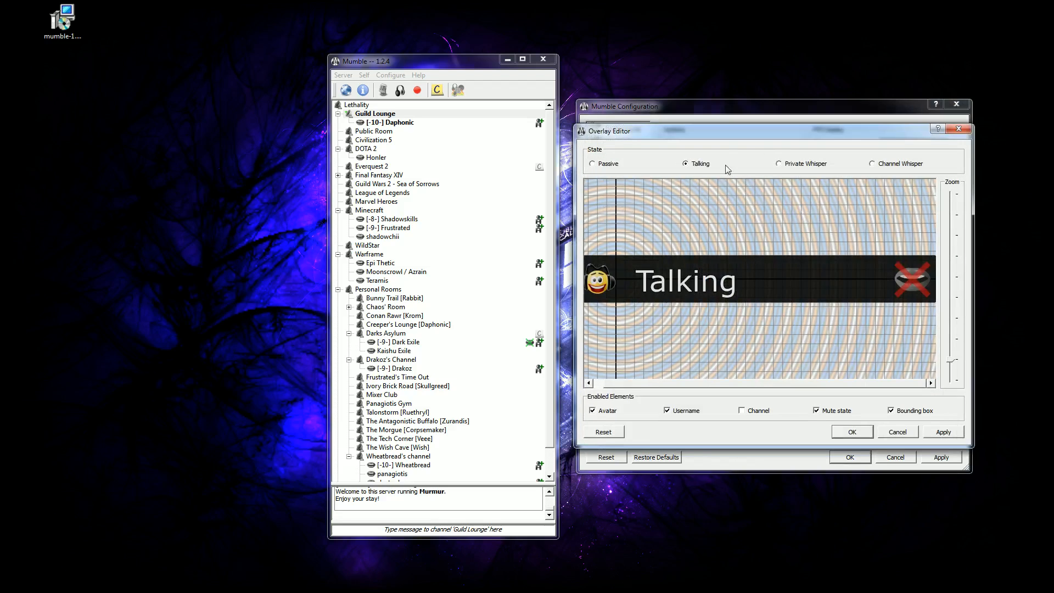
click(600, 284)
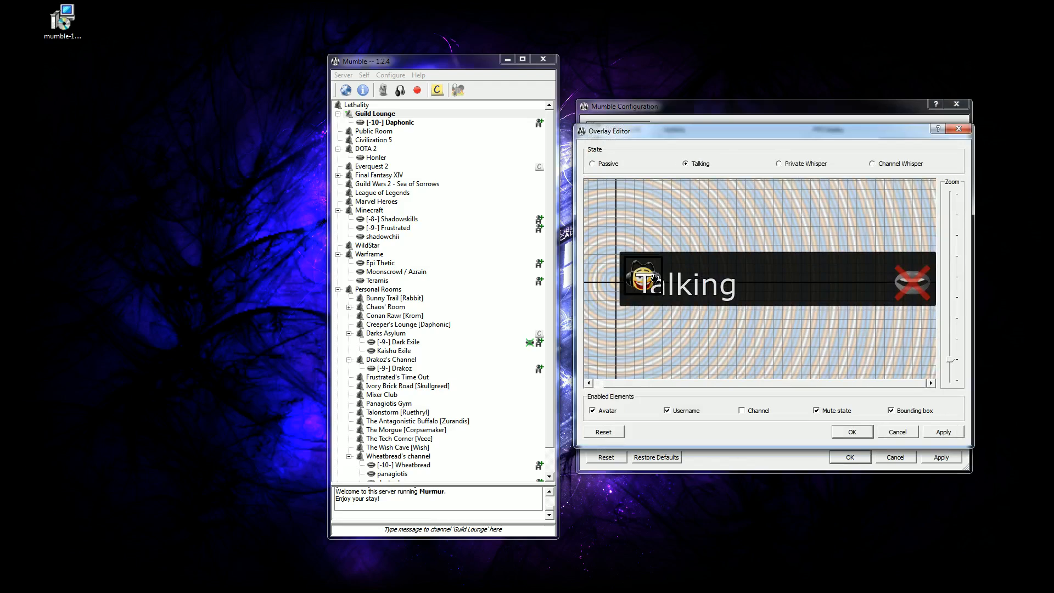
drag(606, 285, 616, 283)
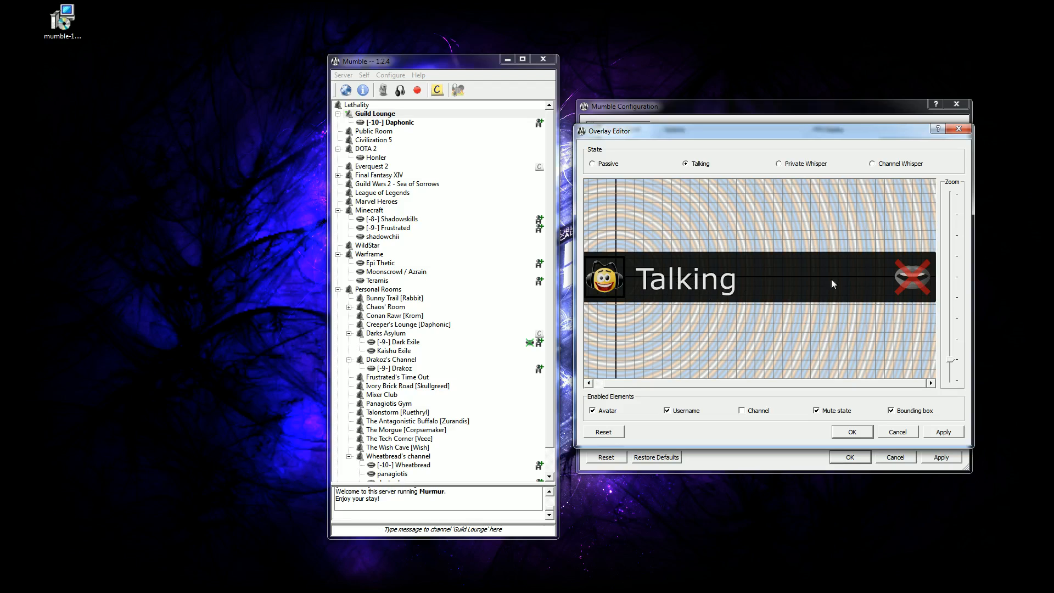
click(859, 431)
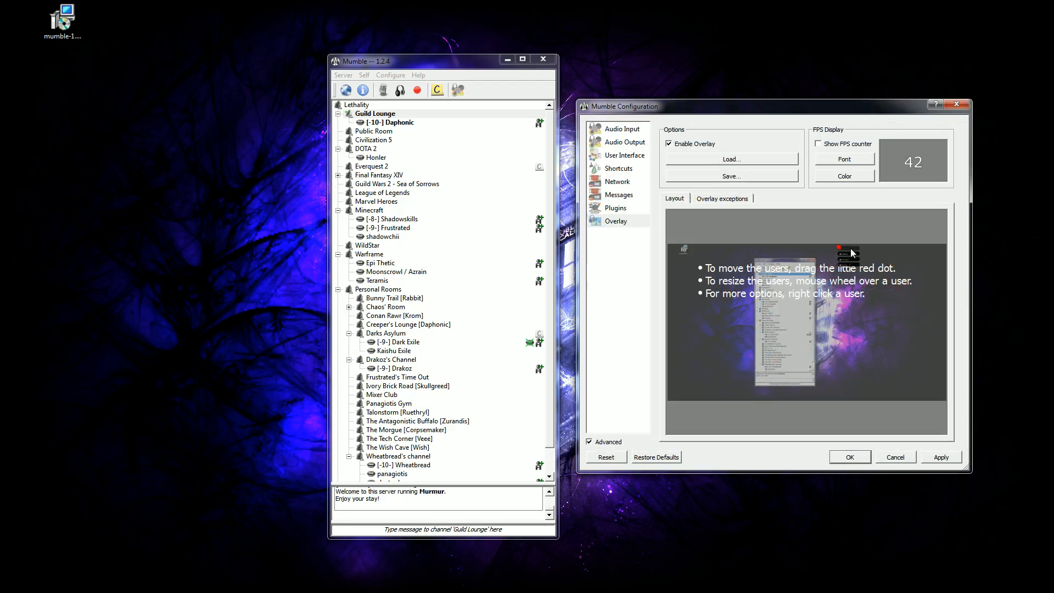
scroll(840, 251, up, 4)
click(941, 457)
Step: Review the Audio Input and Audio Output settings and apply them
click(601, 132)
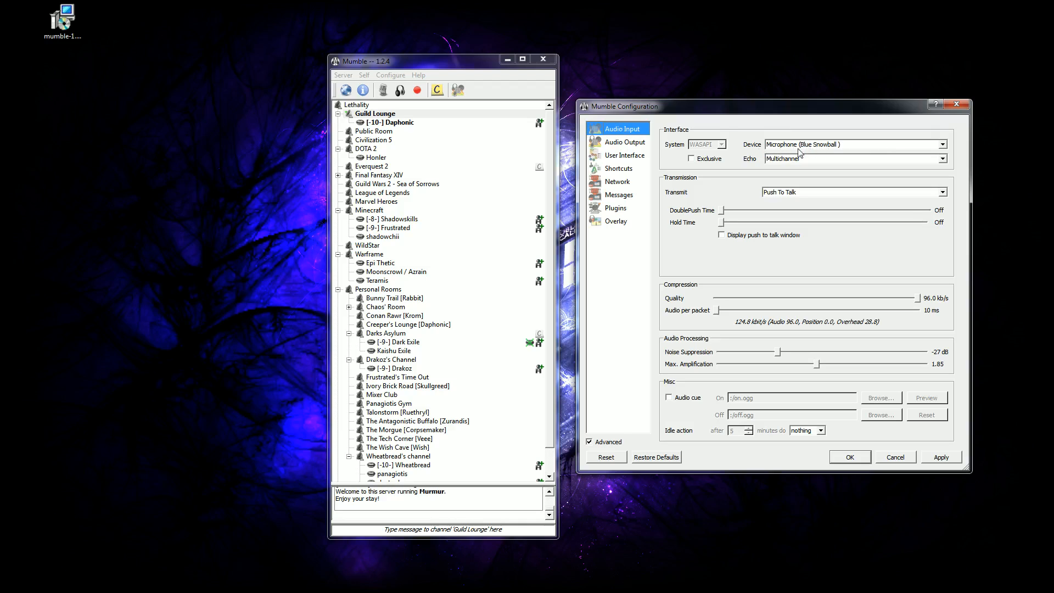
click(639, 143)
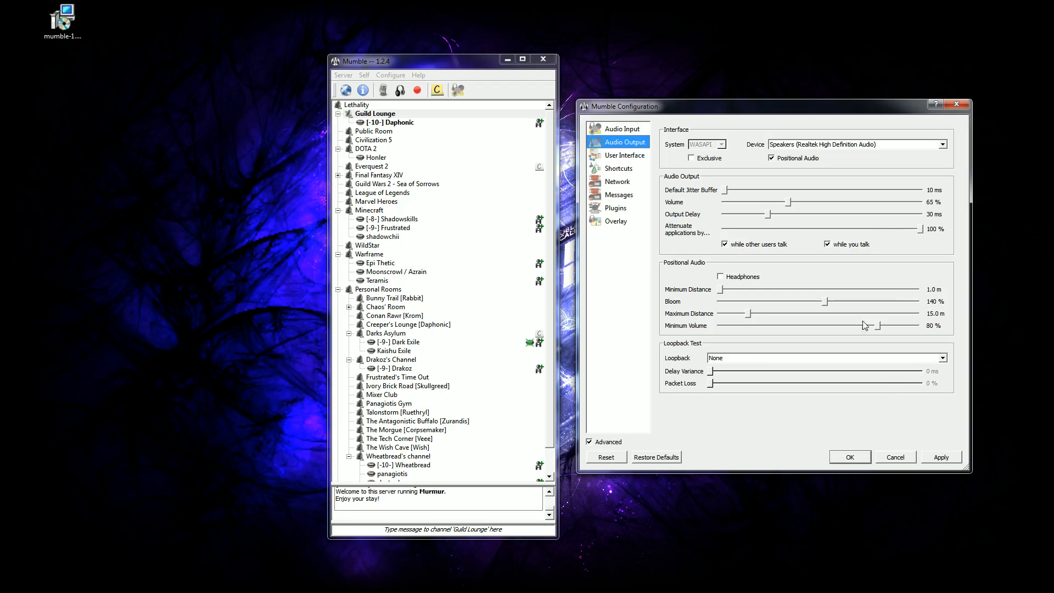
click(941, 456)
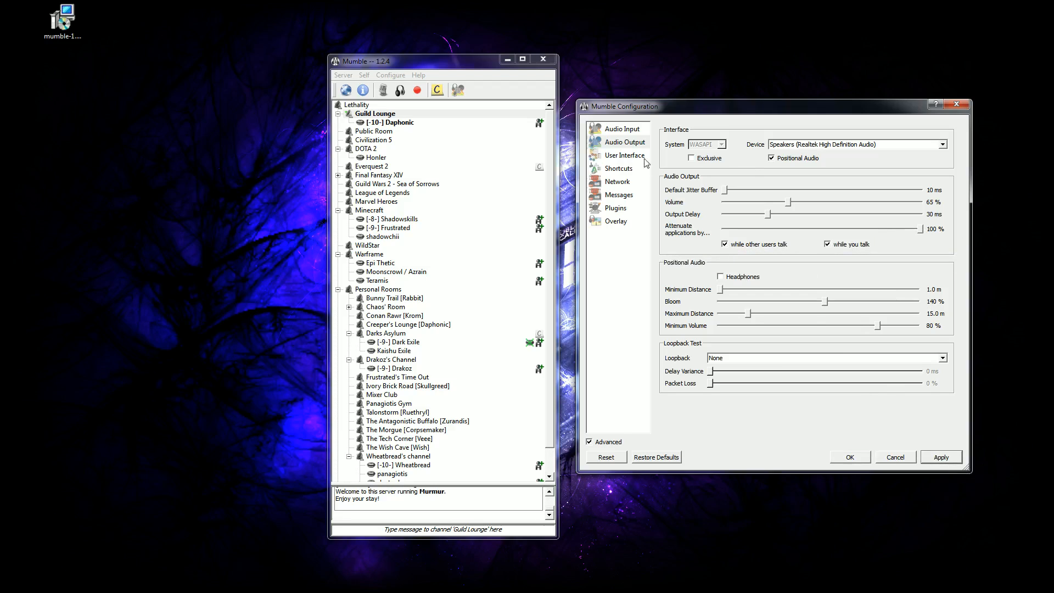
Step: Keep Push To Talk as the transmit mode in the Audio Input settings
click(621, 132)
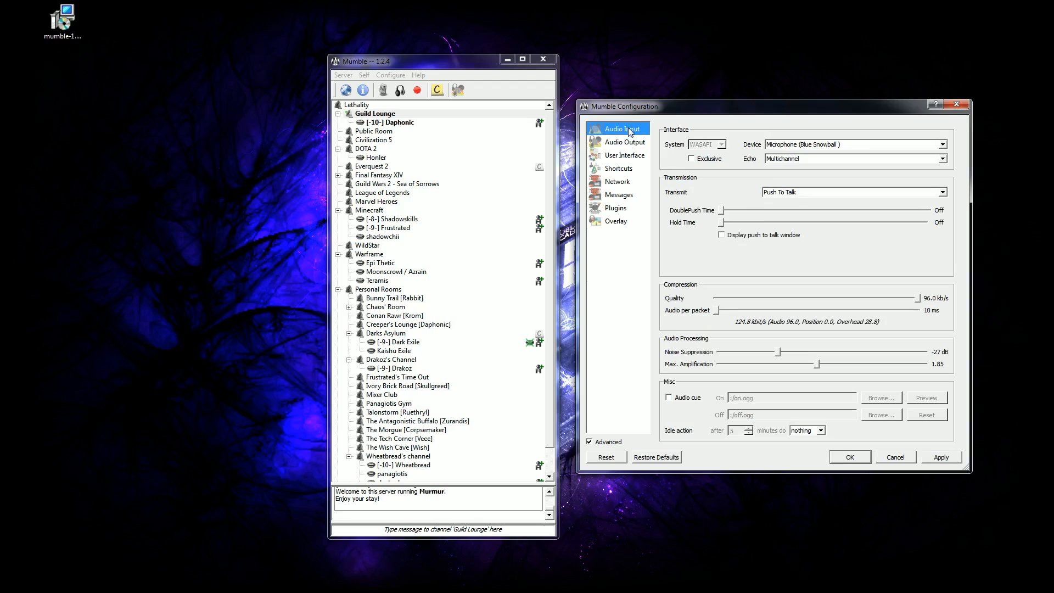
click(808, 193)
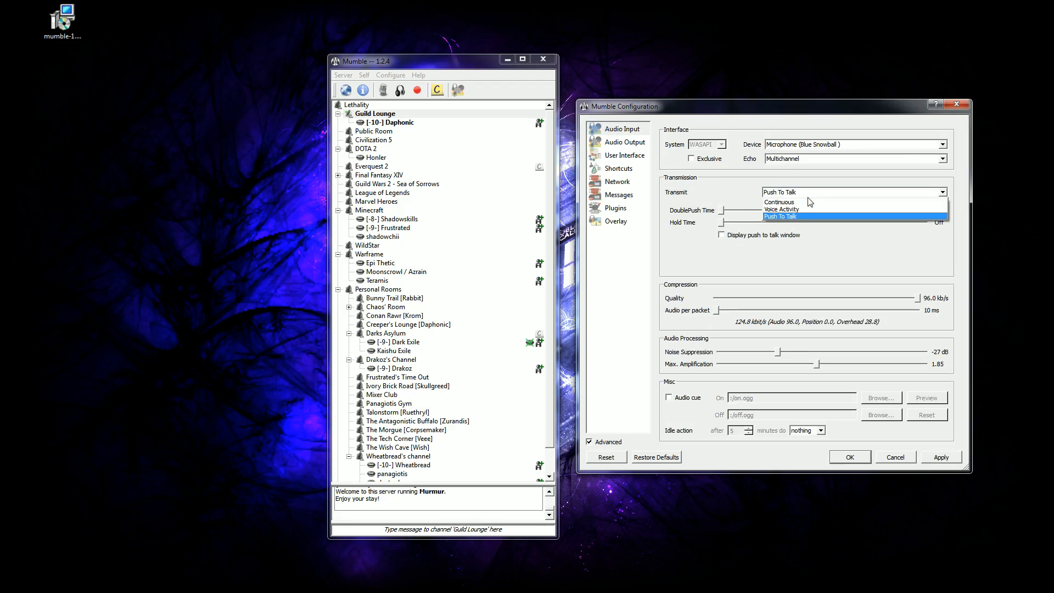
click(781, 217)
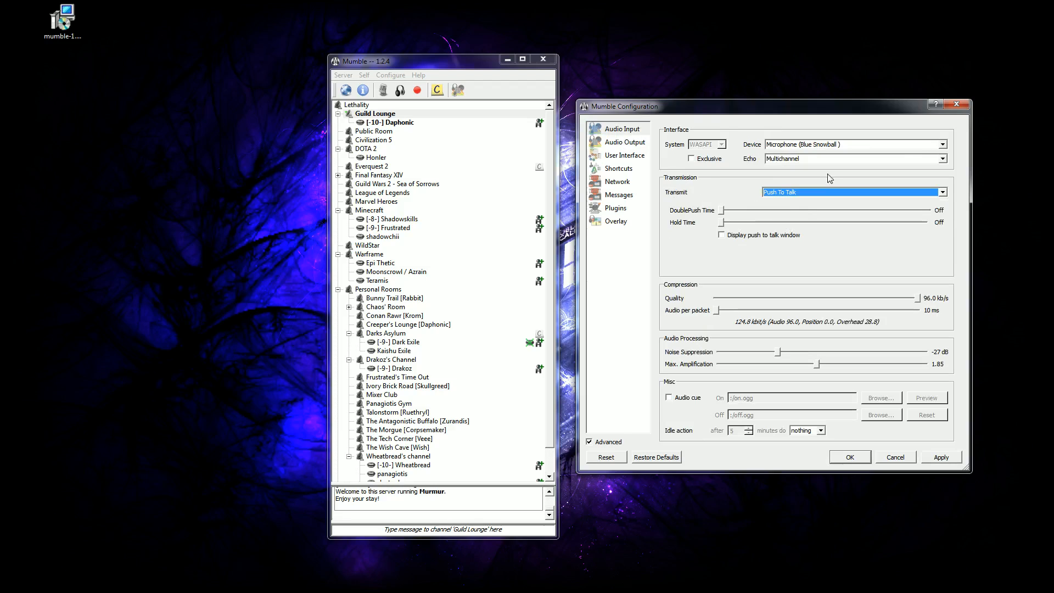
Step: Add a new shortcut entry with its function left Unassigned, and apply and accept the configuration
click(621, 170)
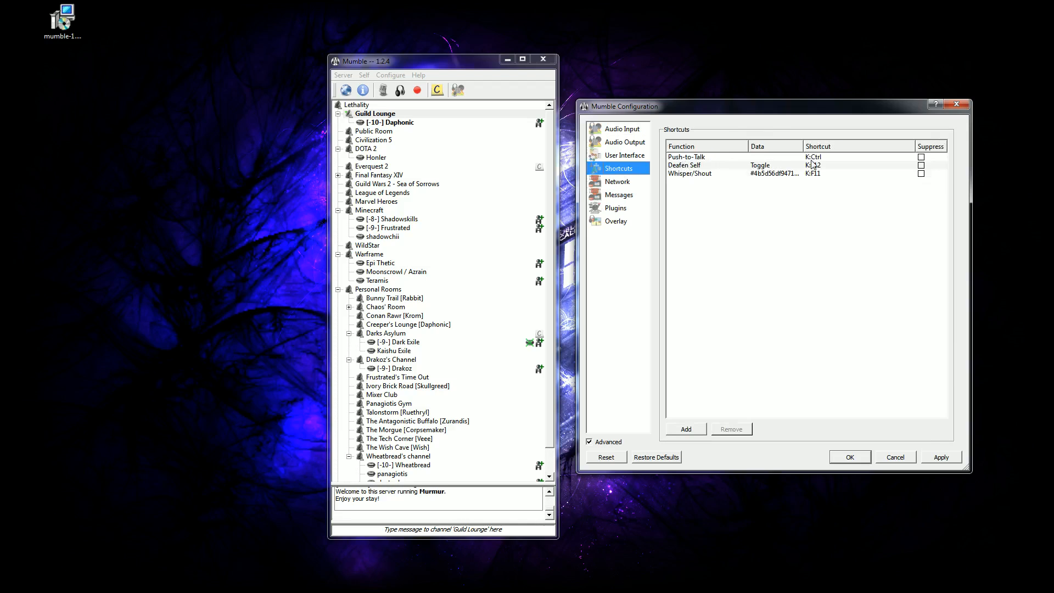
click(686, 430)
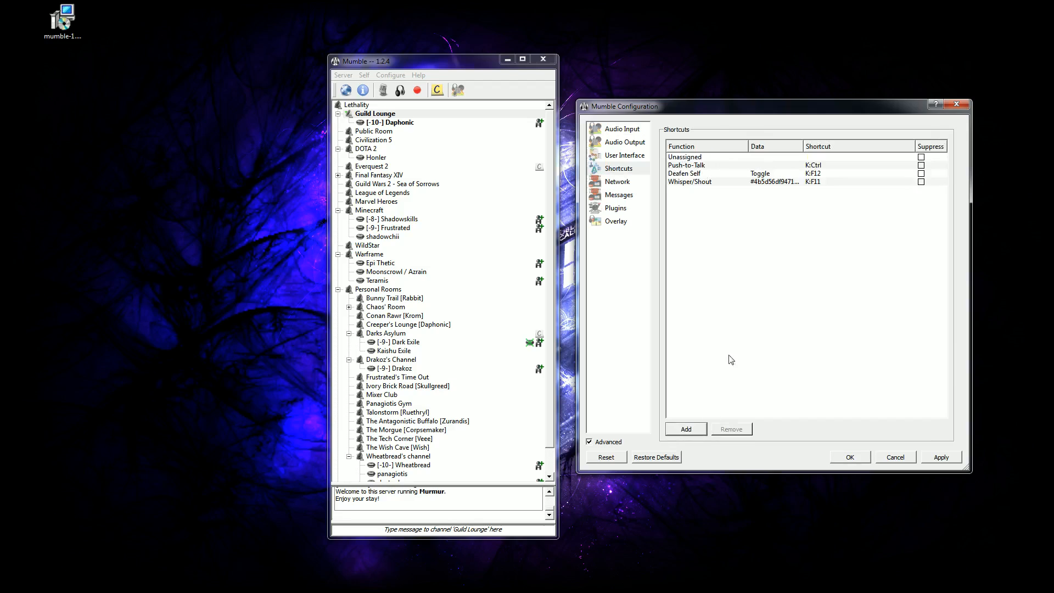
double_click(701, 159)
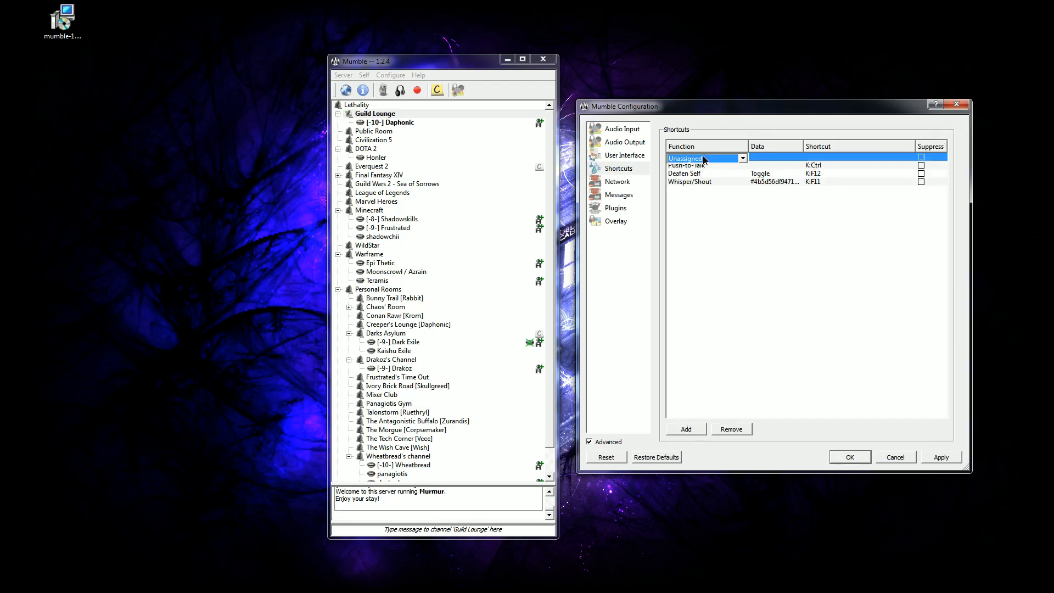
click(742, 159)
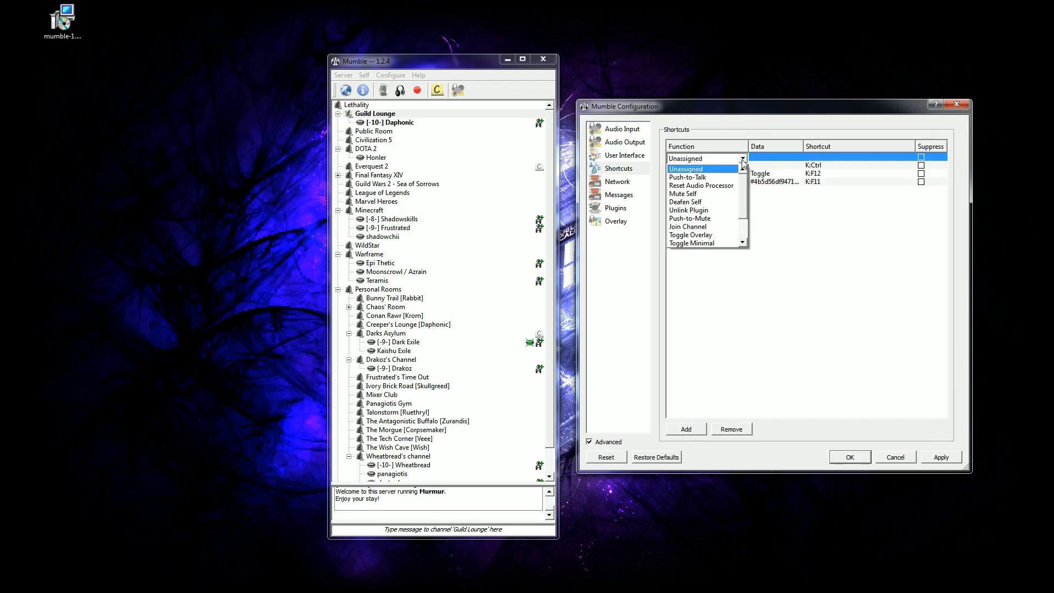
click(799, 277)
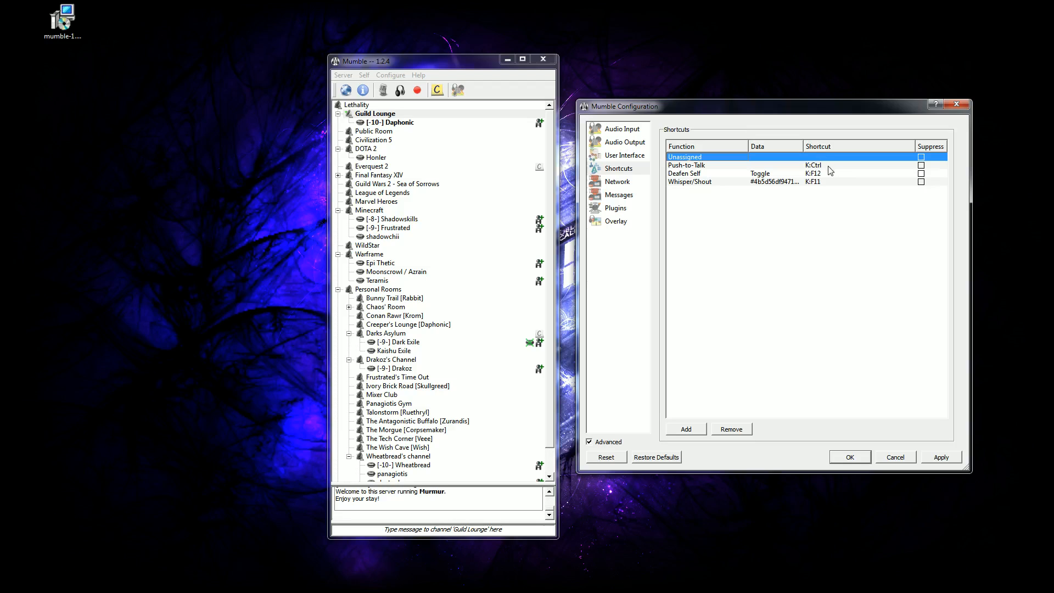
click(942, 459)
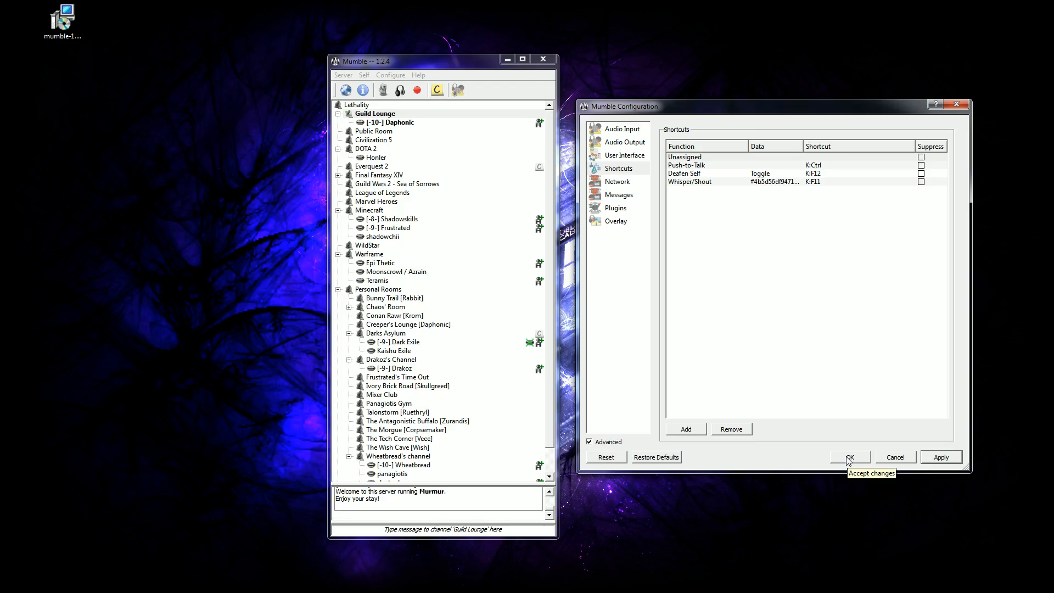
click(850, 457)
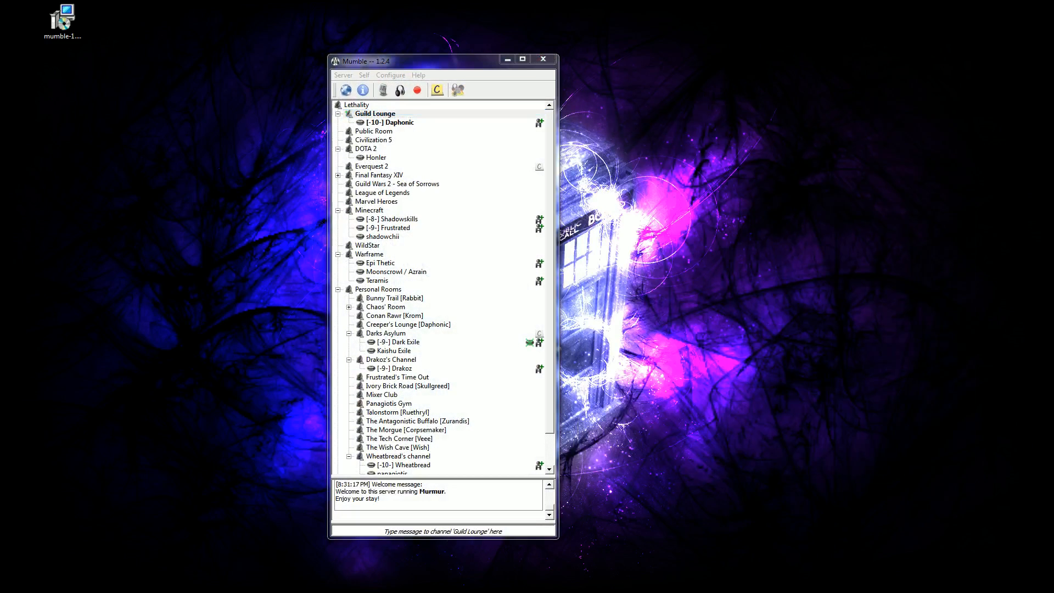